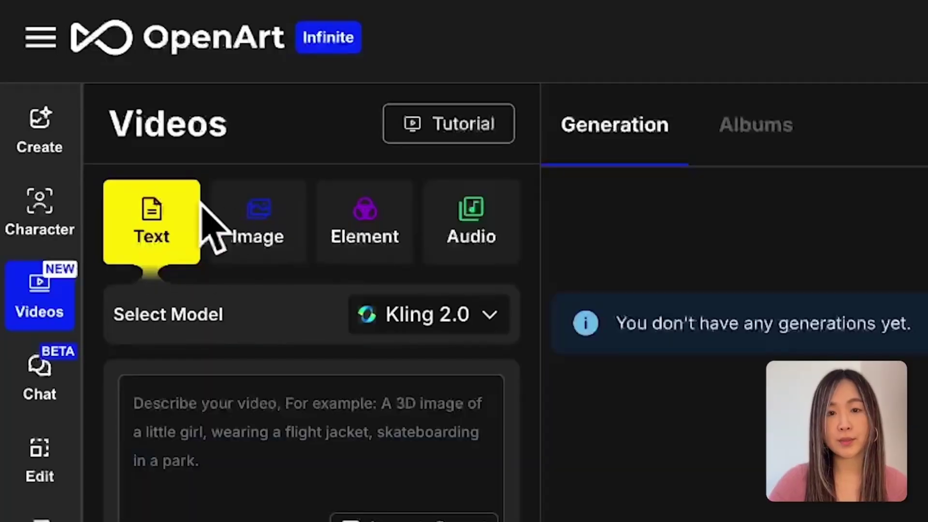
Look through the Text, Image, Element and Audio modes for creating videos.
mouse_move(164, 252)
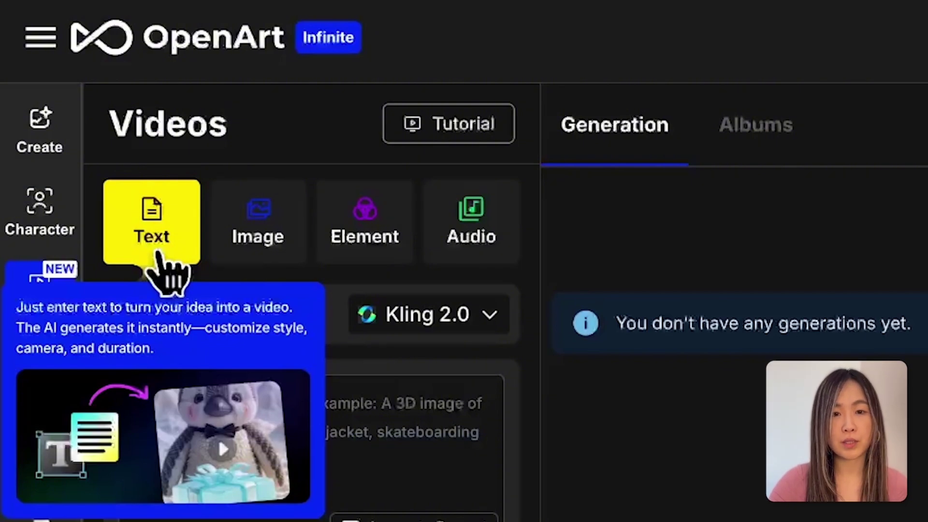
left_click(249, 247)
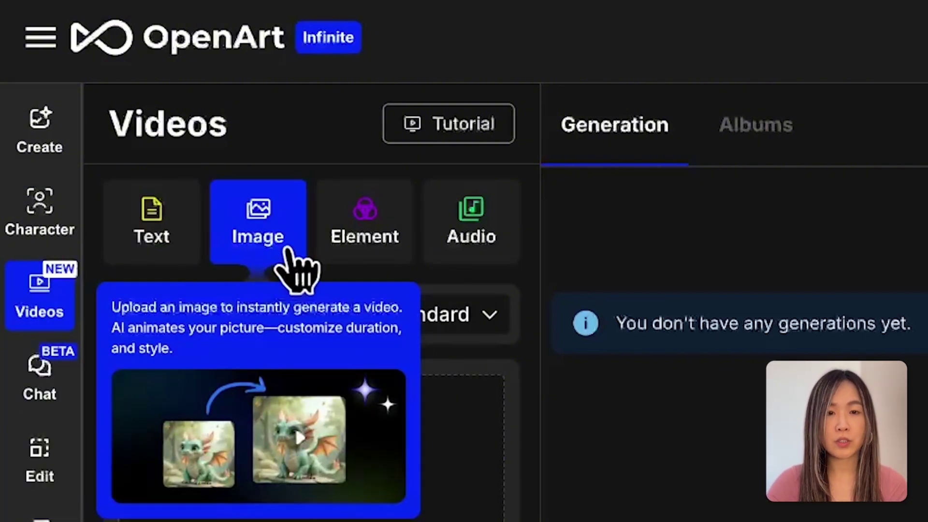
left_click(406, 256)
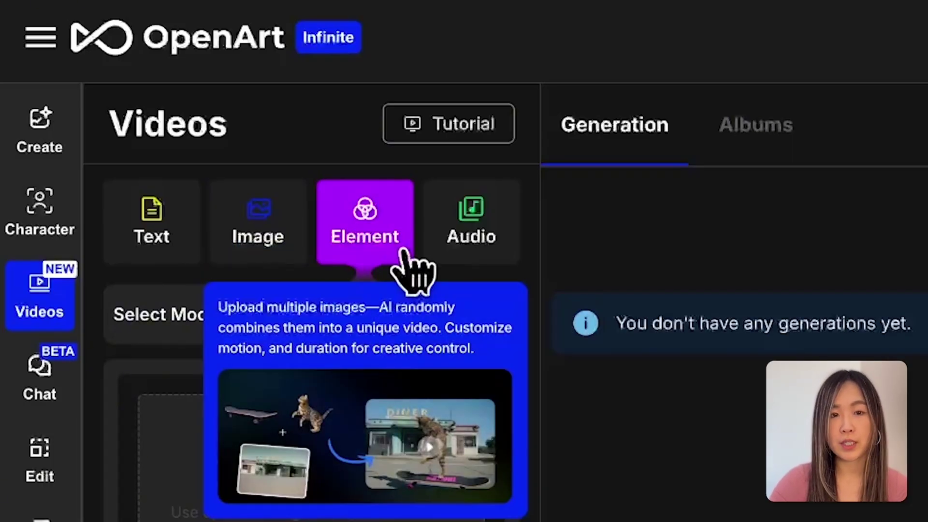
left_click(501, 254)
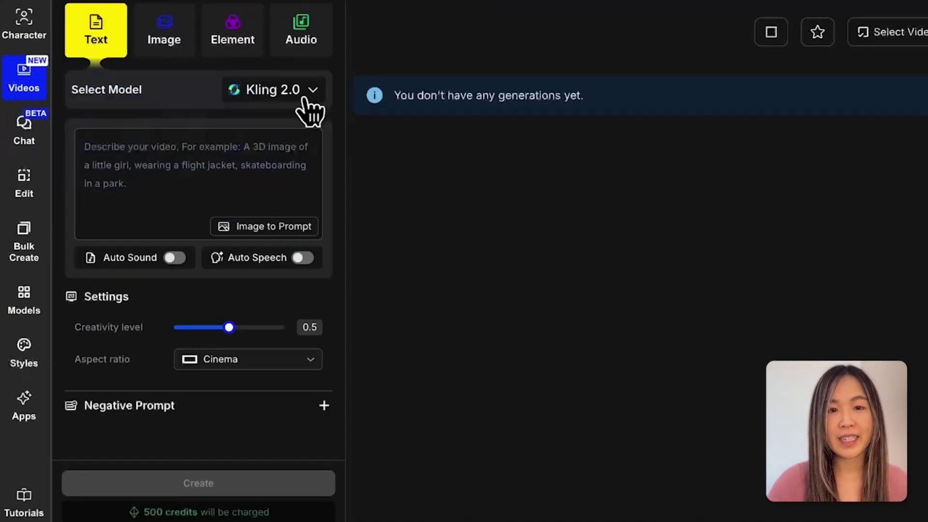
Review the video models available across the creation modes, including the full model list for text to video.
left_click(310, 92)
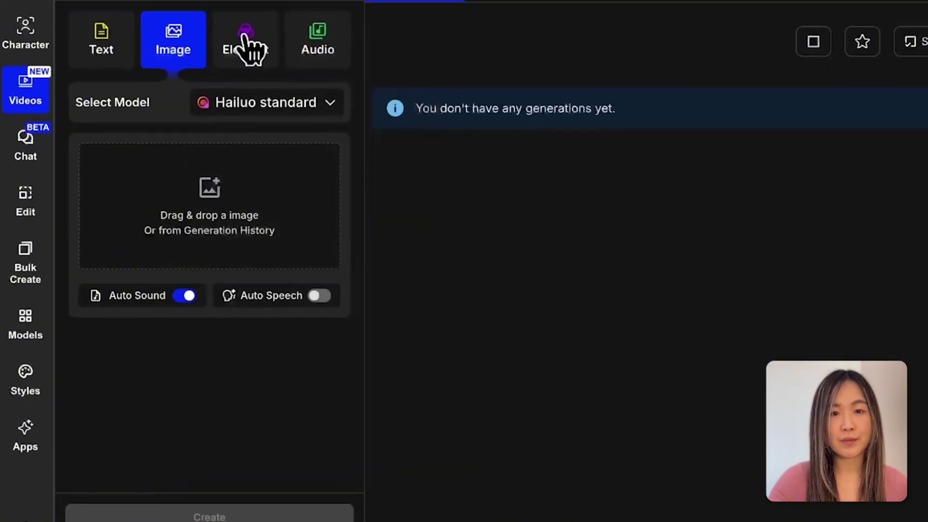
left_click(244, 42)
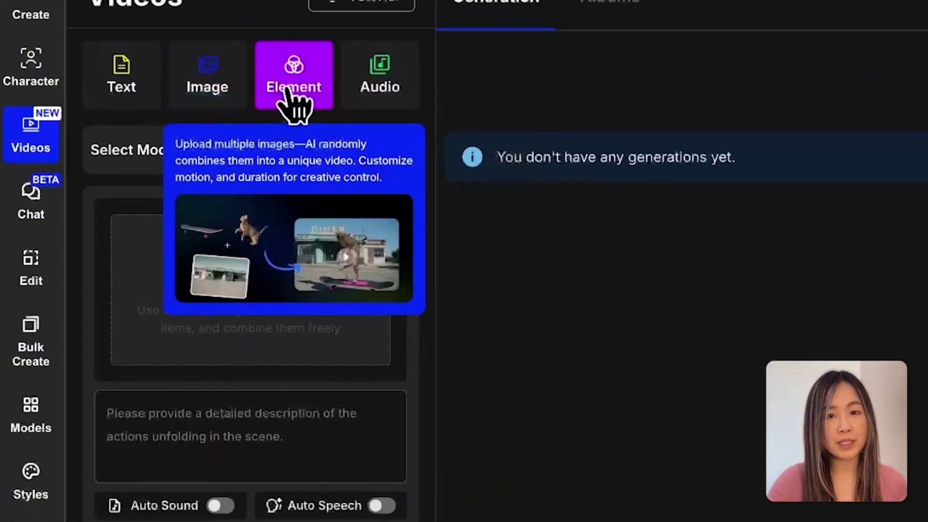
left_click(498, 228)
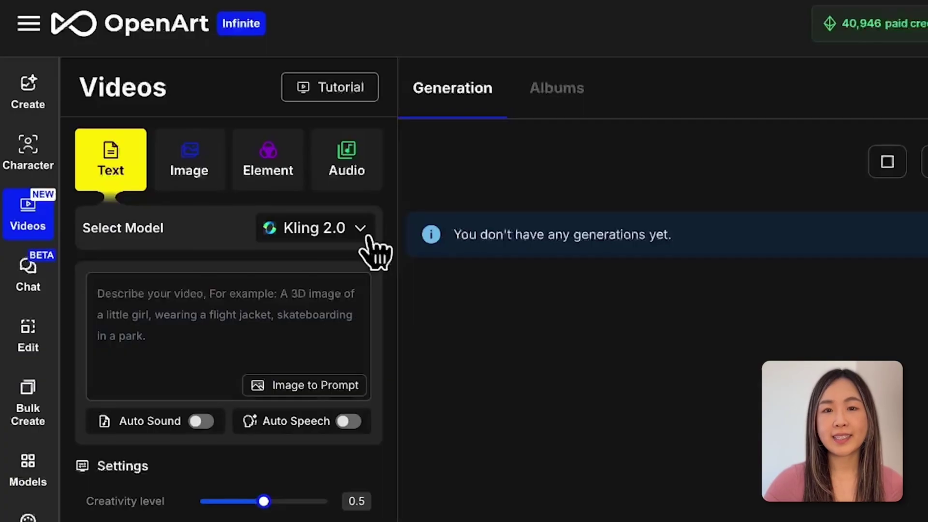
left_click(375, 247)
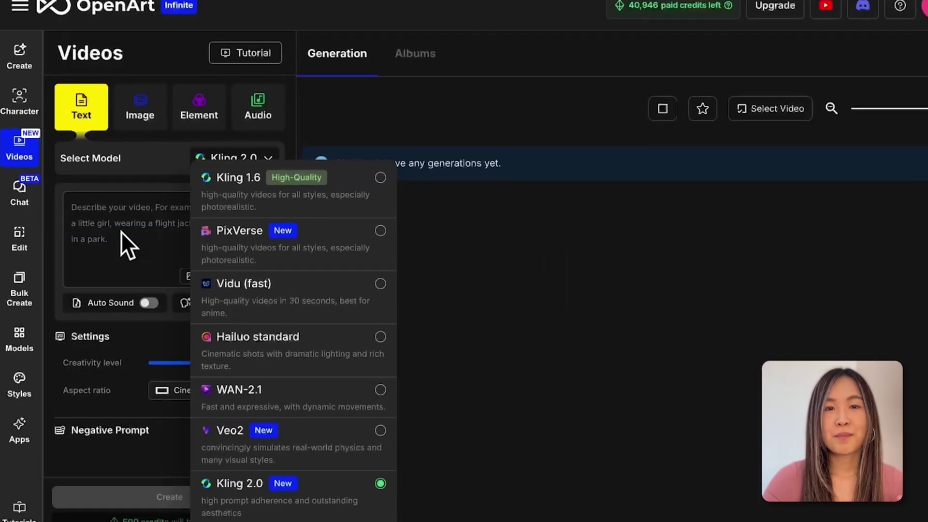
left_click(175, 149)
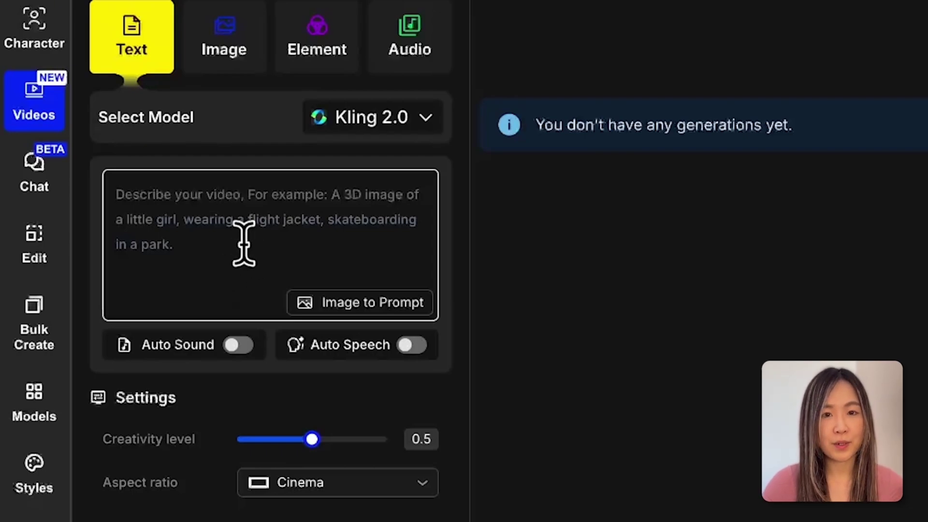
Generate a prompt from the flower garden pathway image with GPT-4o-mini, use it as the video description, and undo it.
left_click(401, 317)
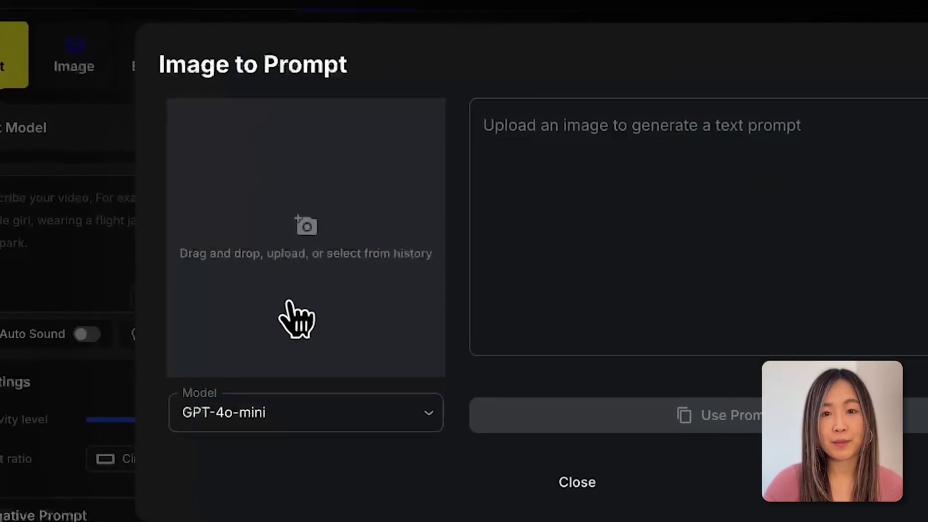
left_click(411, 234)
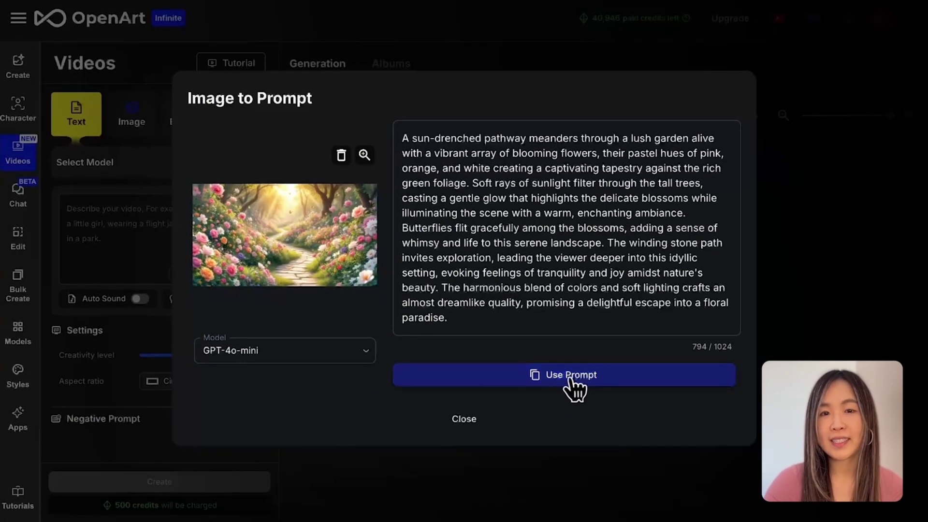
left_click(572, 377)
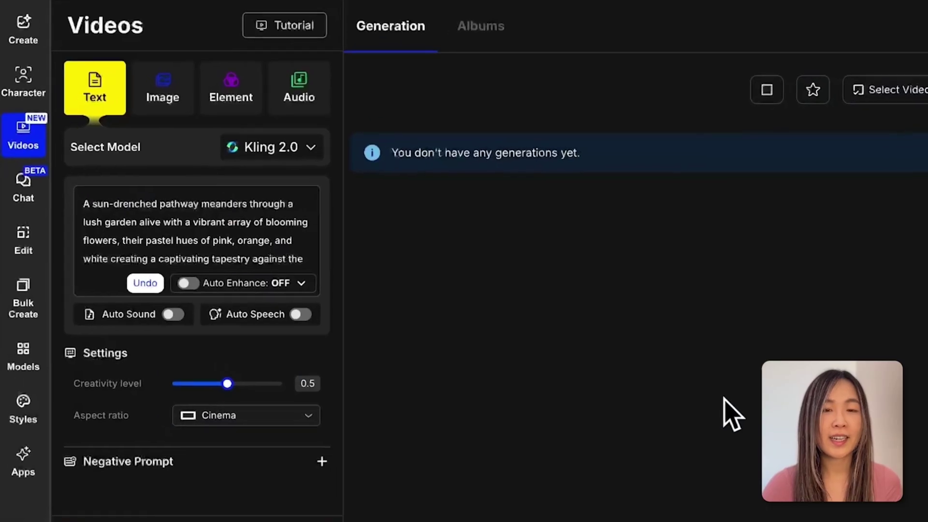
left_click(150, 273)
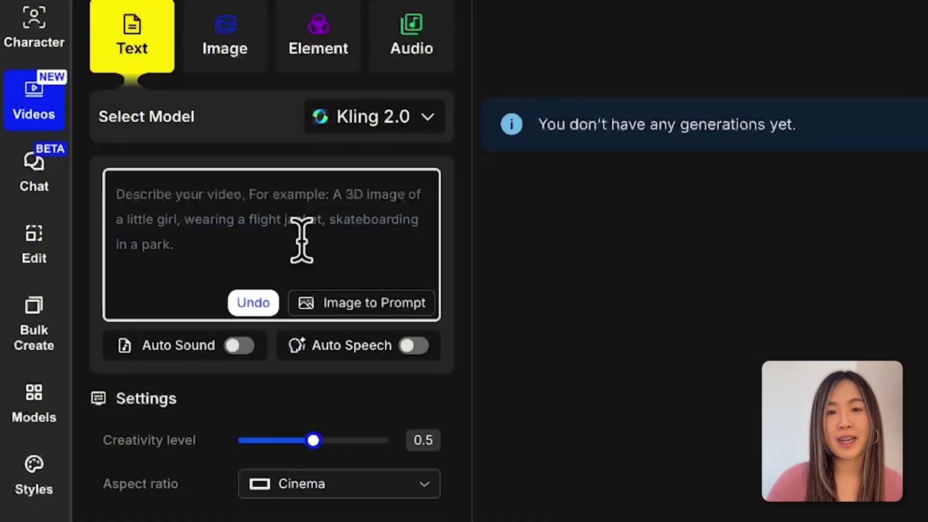
Try turning on Auto Sound and view the voices offered for Auto Speech.
left_click(238, 346)
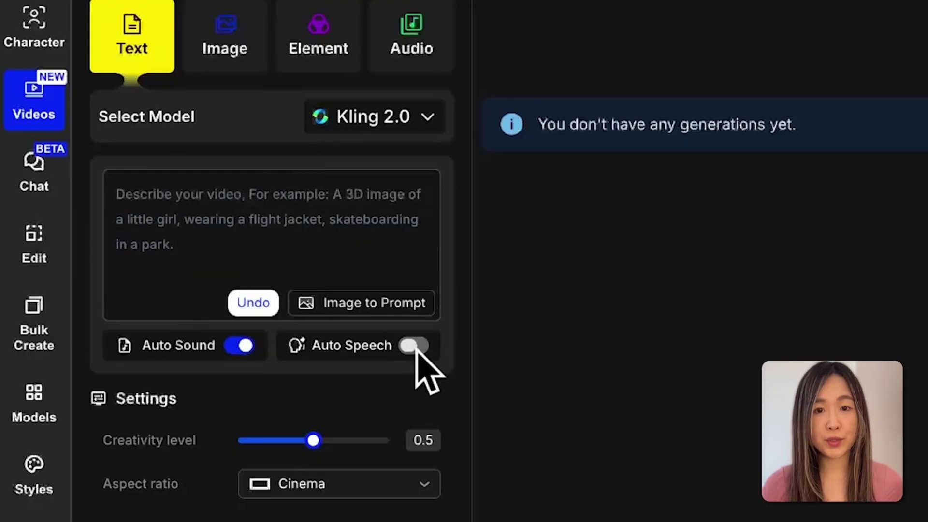
mouse_move(418, 355)
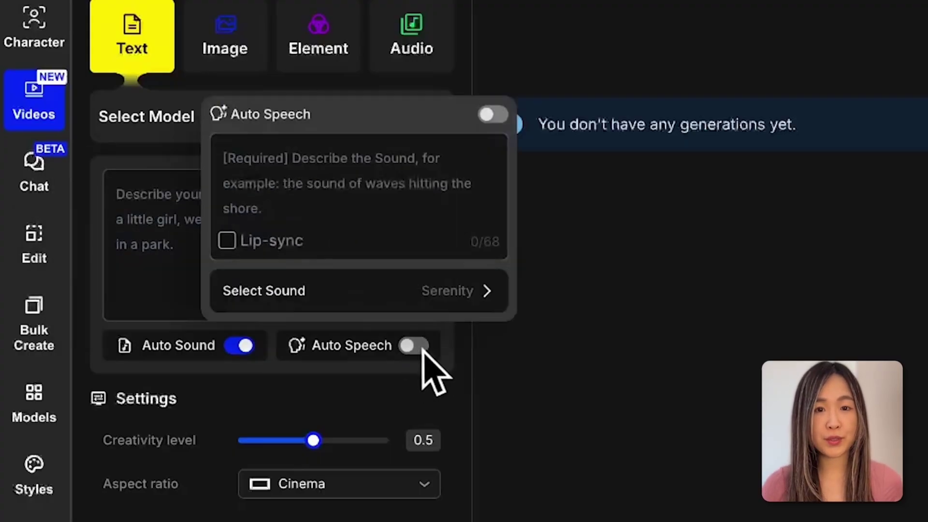
left_click(488, 290)
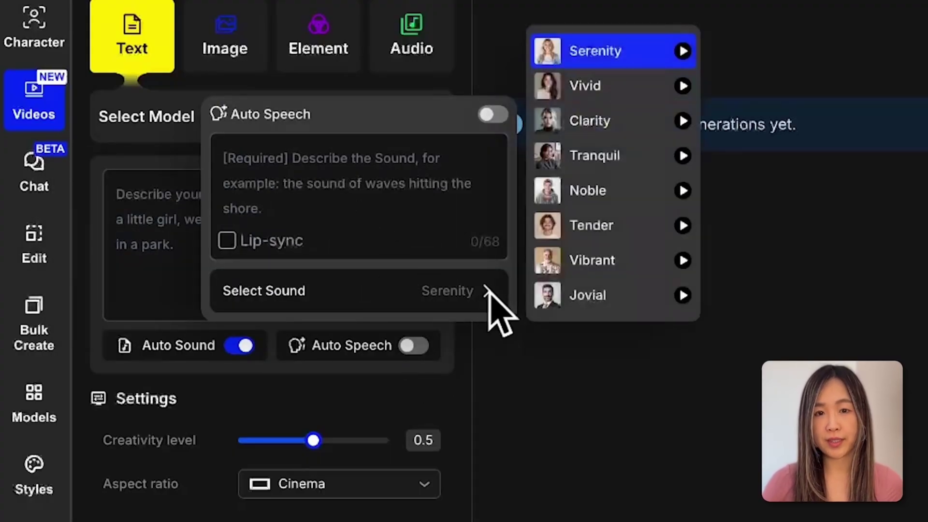
left_click(598, 338)
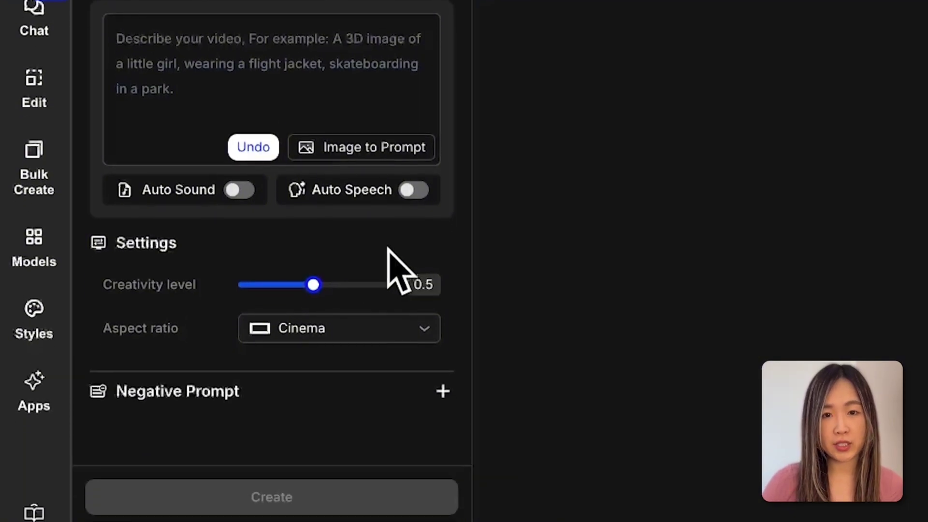
Select the Kling 1.6 model for text to video and choose the Cinema aspect ratio.
left_click(333, 20)
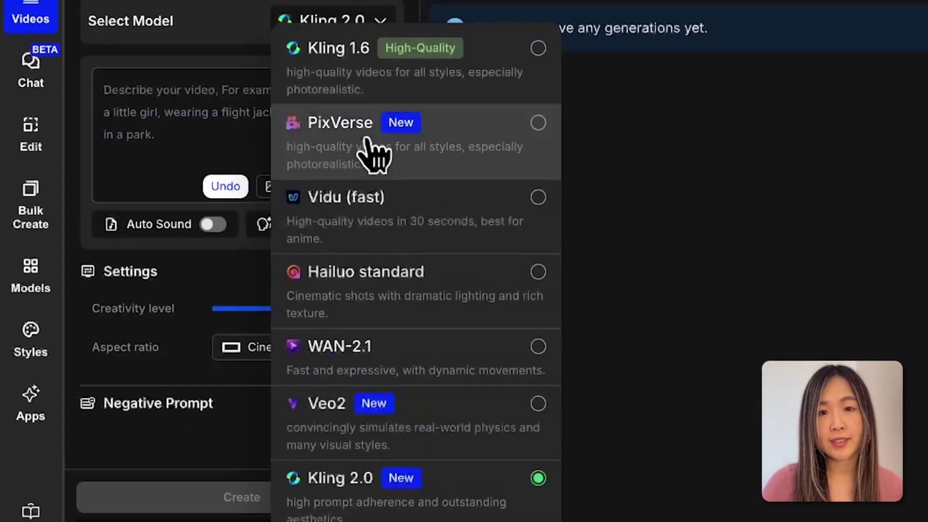
left_click(366, 135)
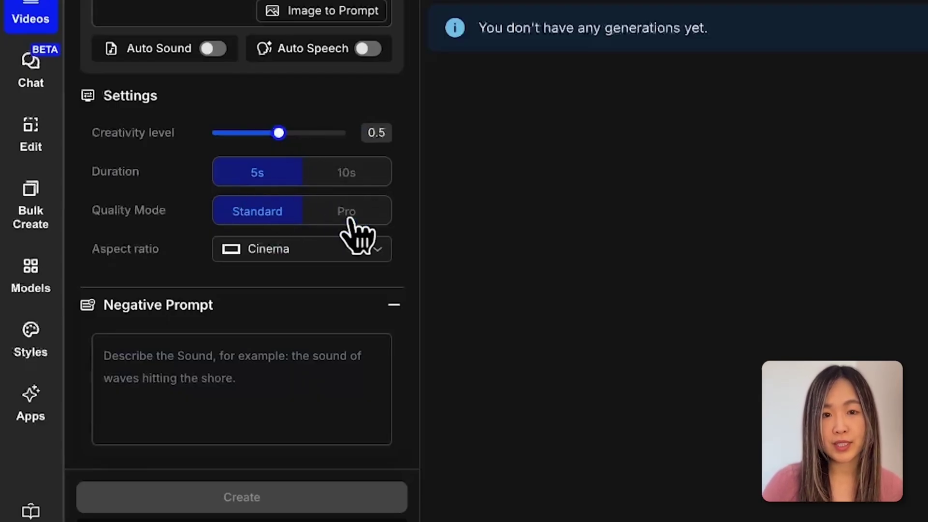
left_click(374, 252)
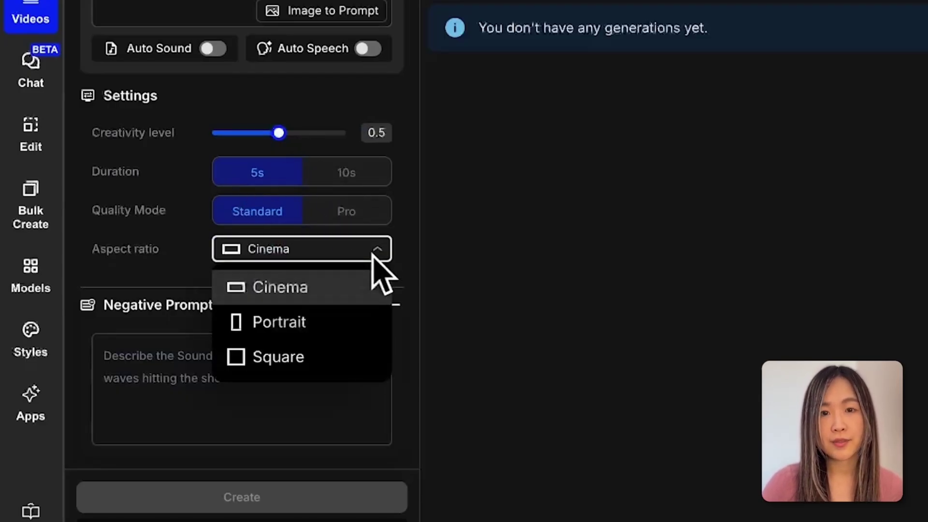
left_click(360, 287)
Review the creativity level, duration, quality mode and negative prompt settings.
scroll(314, 363, "up", 3)
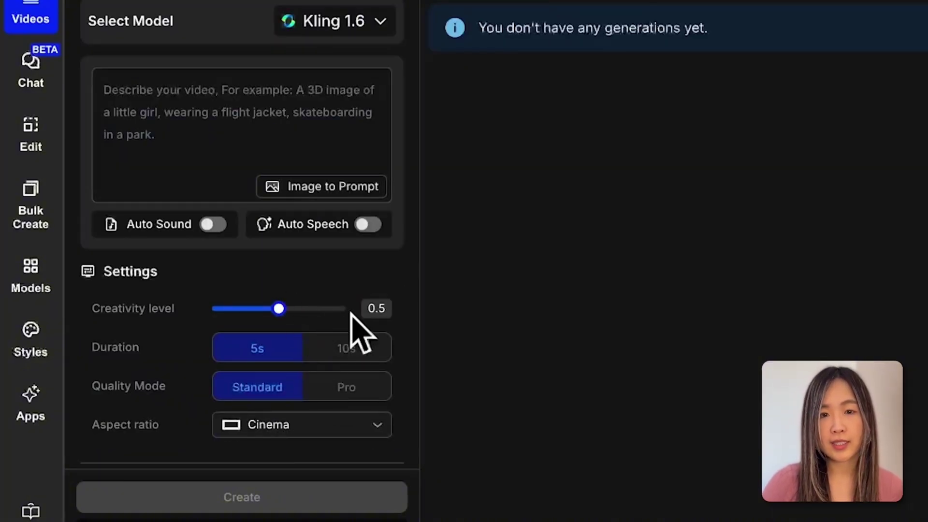
mouse_move(282, 307)
left_mouse_down()
mouse_move(251, 309)
mouse_move(318, 319)
mouse_move(252, 317)
mouse_move(285, 321)
left_mouse_up()
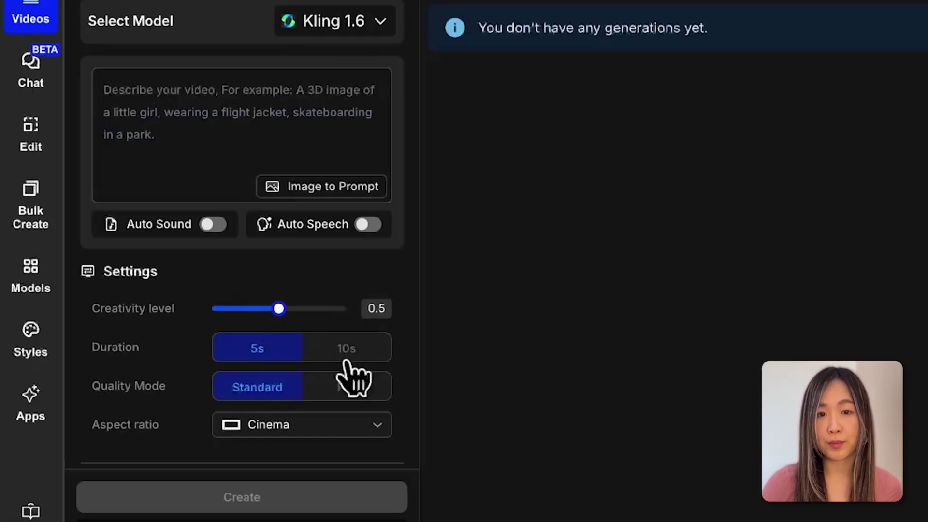
scroll(349, 365, "down", 3)
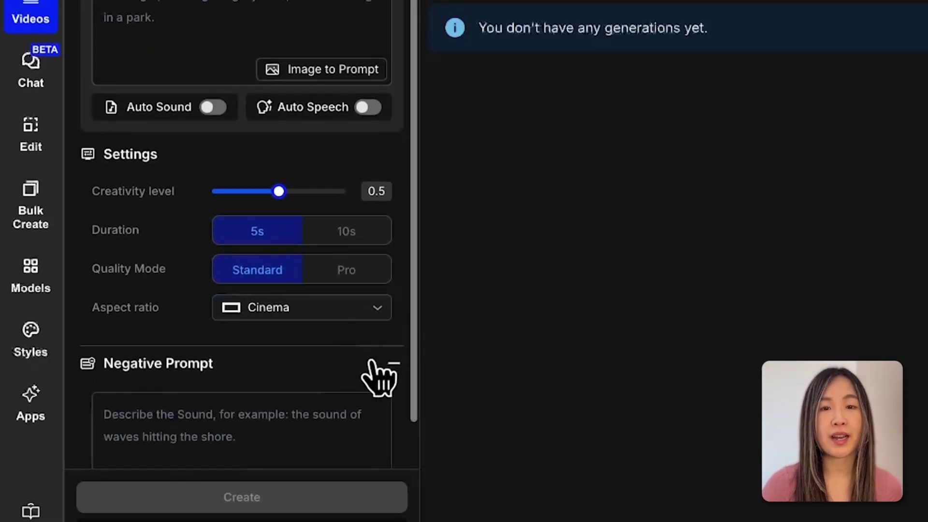
scroll(379, 377, "down", 1)
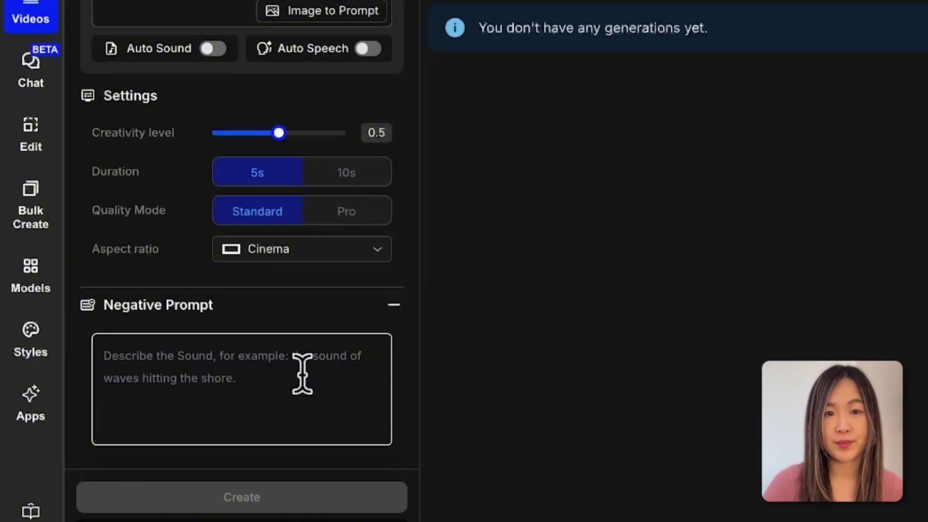
Enter the video description "A man walking in a forest" and open the Auto Enhance options.
scroll(302, 373, "up", 4)
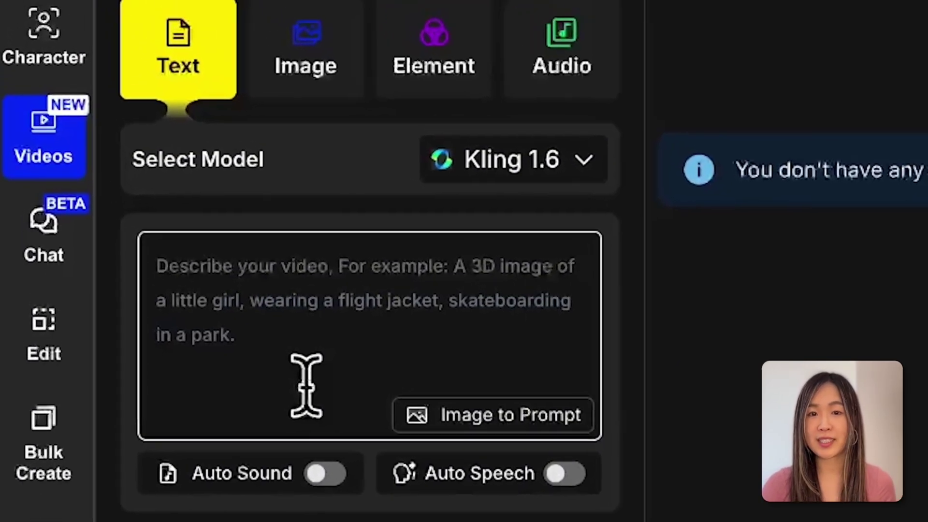
left_click(373, 327)
type("A wm")
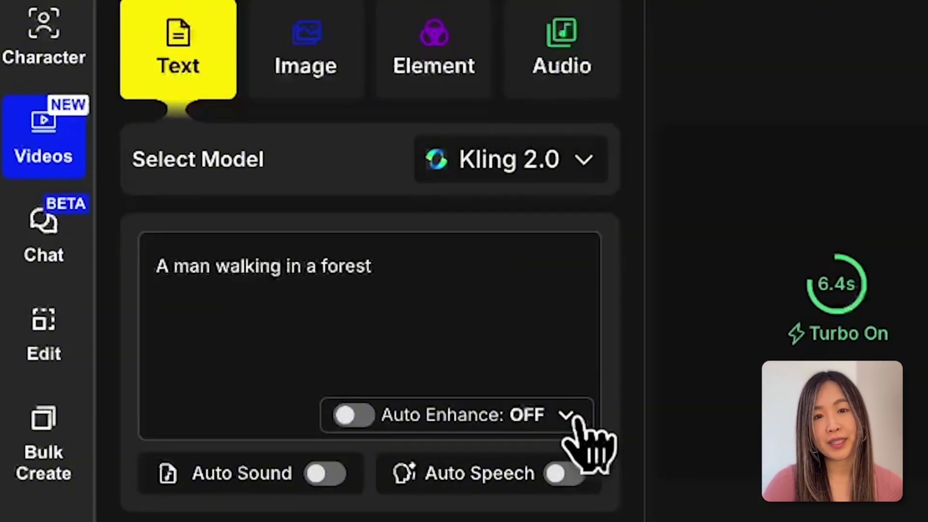
left_click(566, 415)
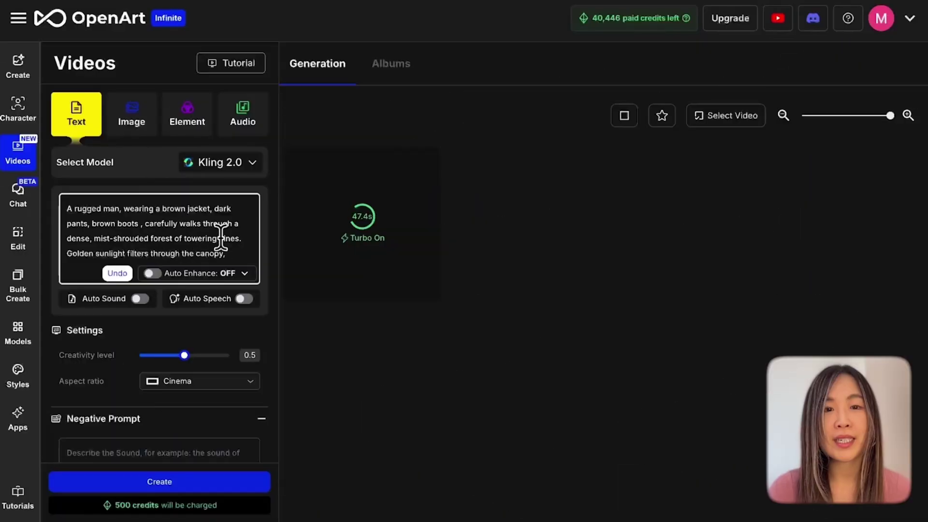
Read through the detailed prompt about the rugged man in the misty forest and generate its Kling 2.0 video with Auto Sound.
scroll(236, 248, "down", 3)
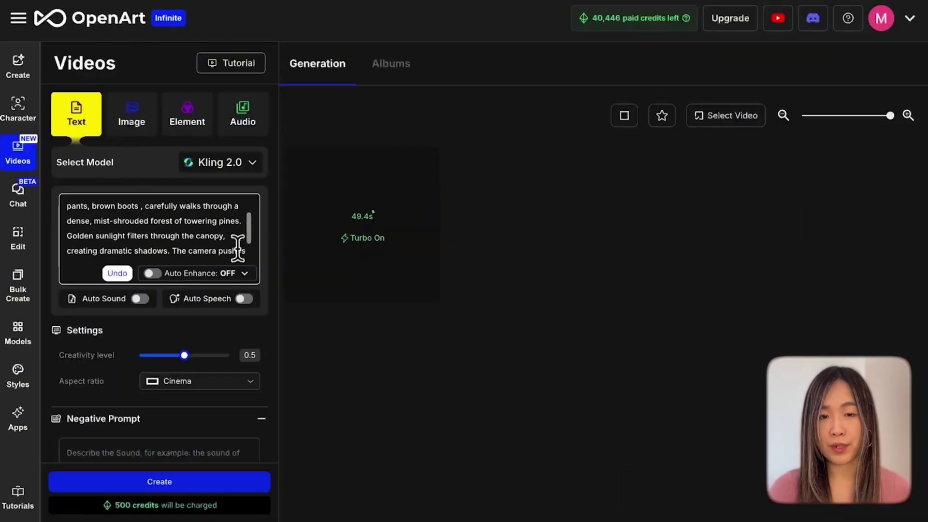
scroll(238, 247, "up", 3)
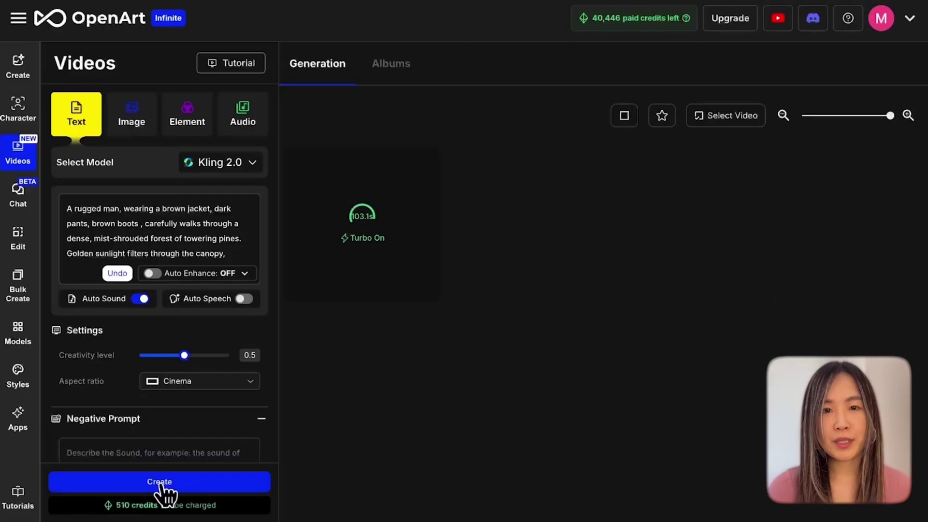
left_click(162, 483)
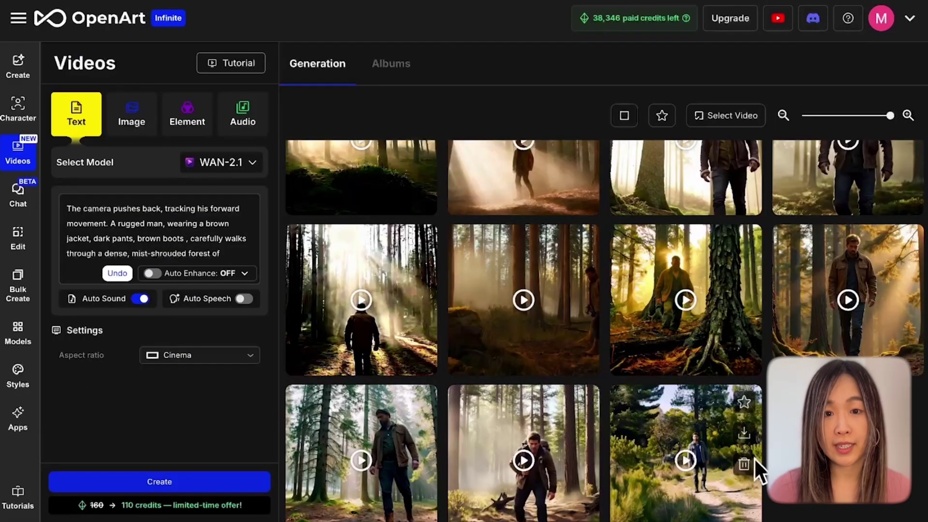
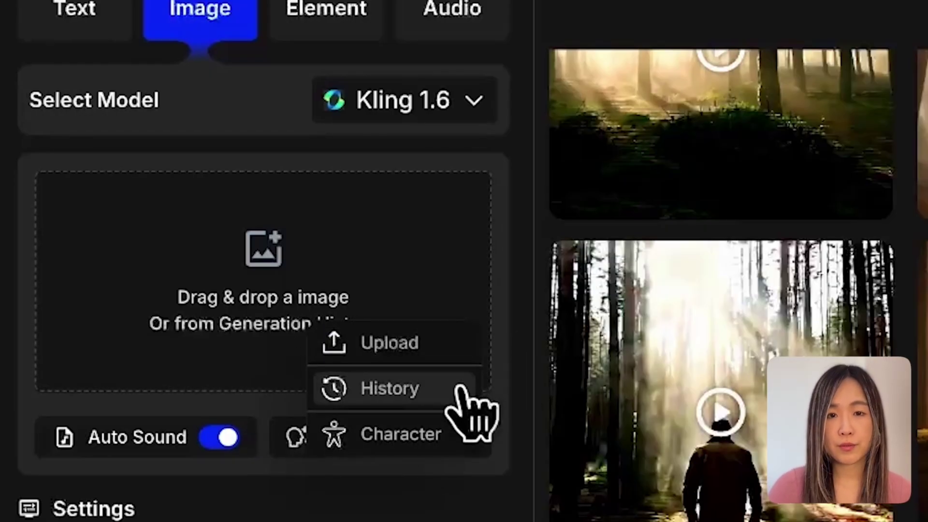
Set the generation-history image of the woman in profile facing snowy mountains as the start frame for image to video.
left_click(392, 388)
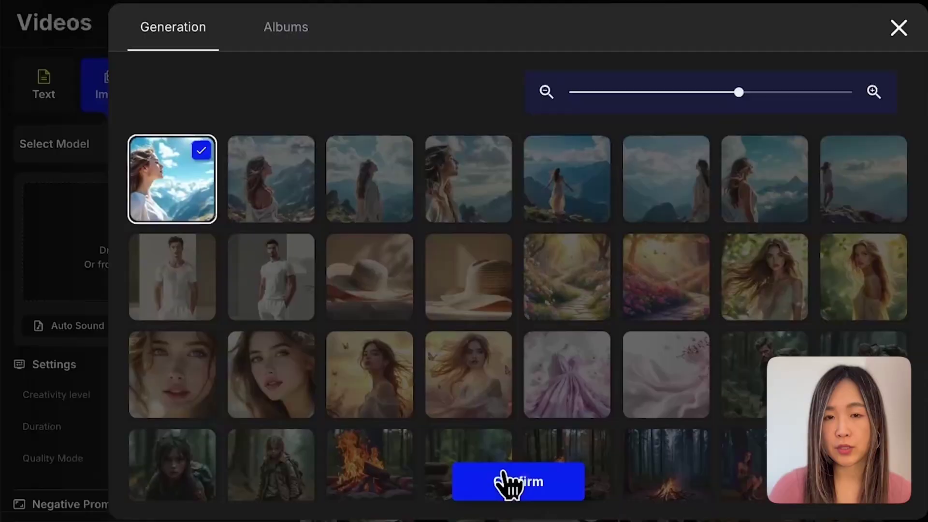
left_click(503, 484)
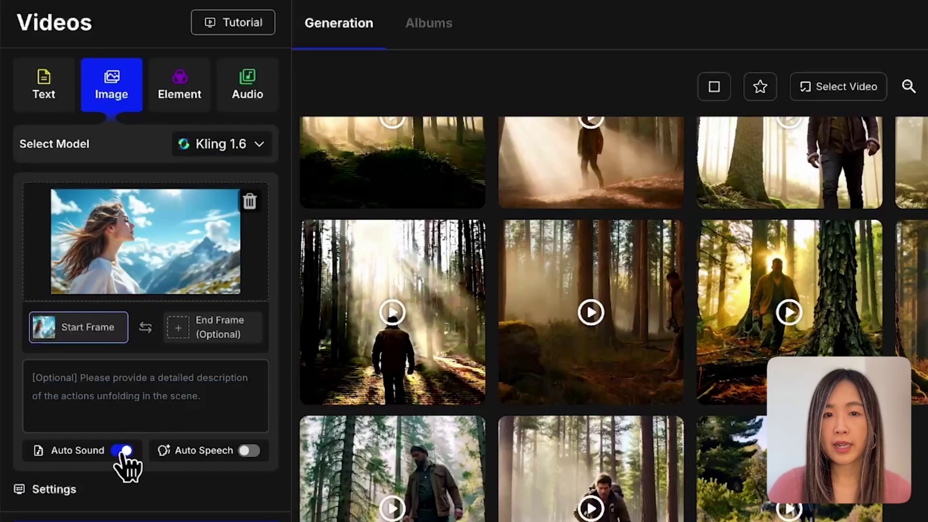
Review the sound, speech, creativity, duration, quality and negative prompt settings for the image-to-video generation.
scroll(217, 263, "down", 2)
scroll(204, 242, "down", 2)
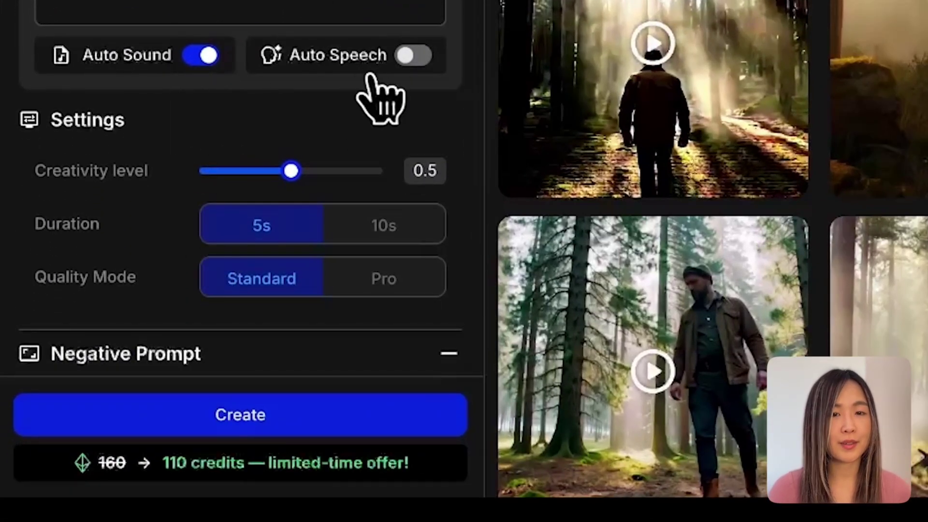
scroll(300, 180, "down", 3)
scroll(290, 160, "down", 2)
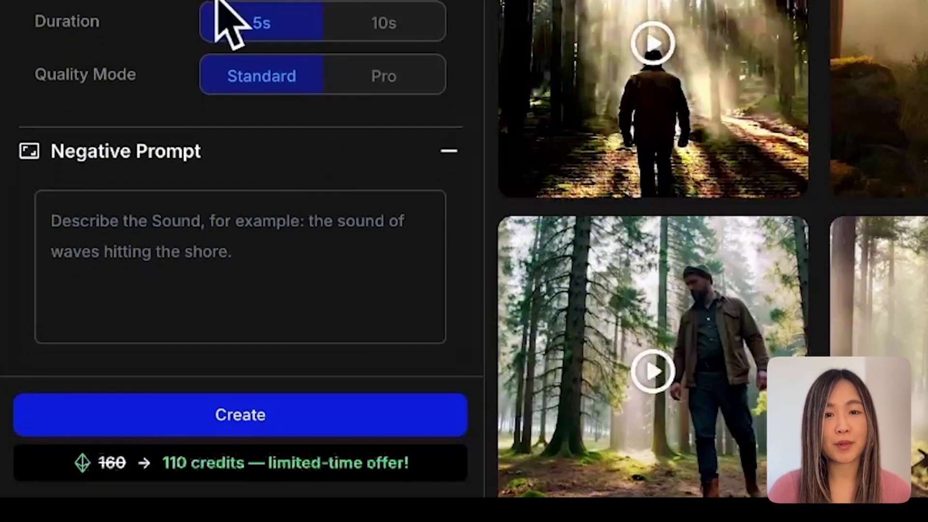
Enter the scene description about the woman's hair and clothes waving in the mountain breeze, drifting clouds, and the camera pulling back to reveal the landscape.
scroll(327, 191, "up", 8)
scroll(328, 190, "up", 2)
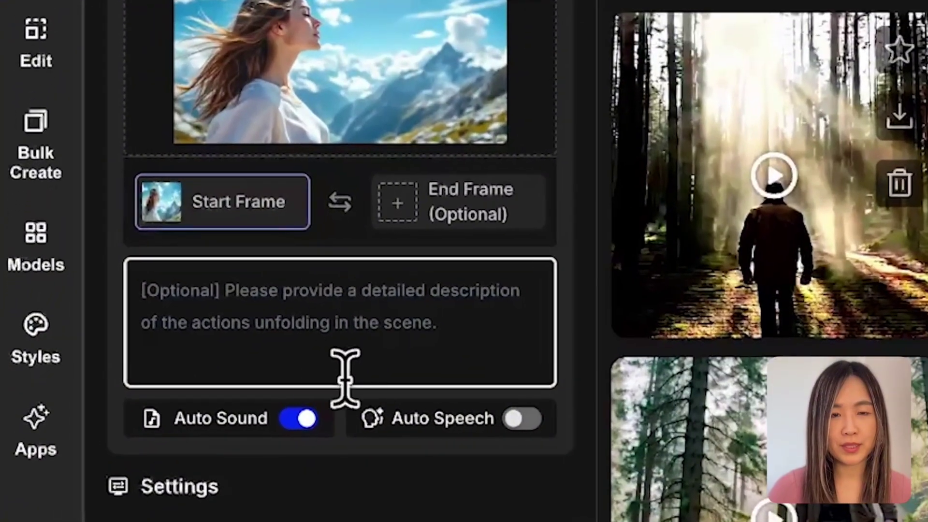
left_click(309, 370)
key("ctrl+v")
scroll(487, 347, "up", 3)
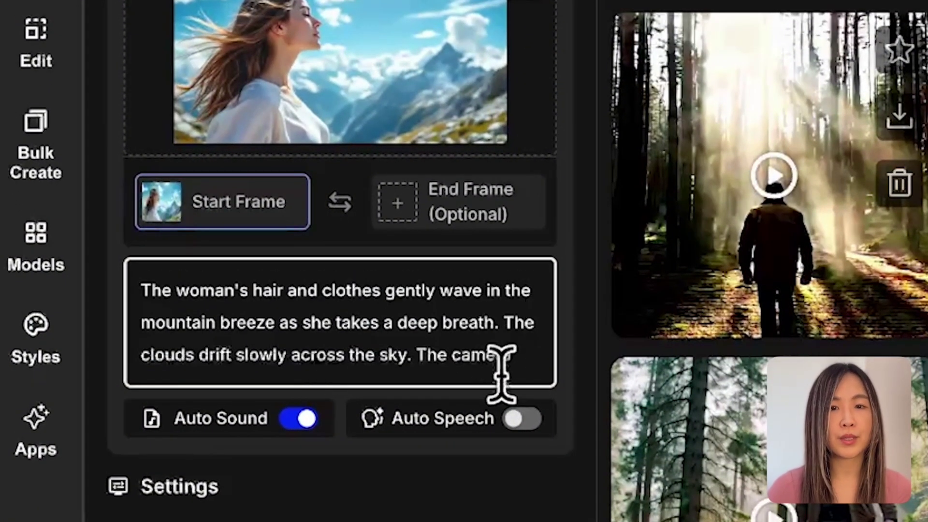
scroll(508, 375, "down", 2)
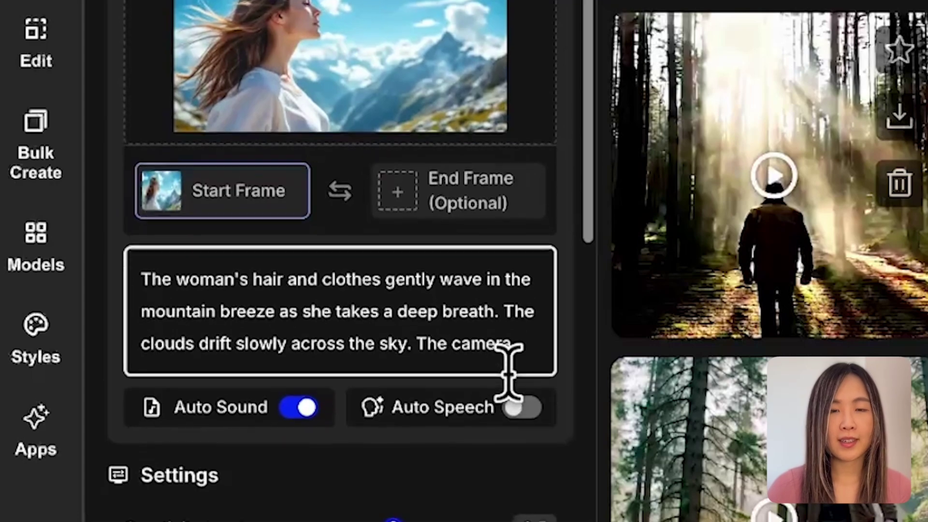
scroll(499, 318, "down", 1)
scroll(500, 319, "down", 1)
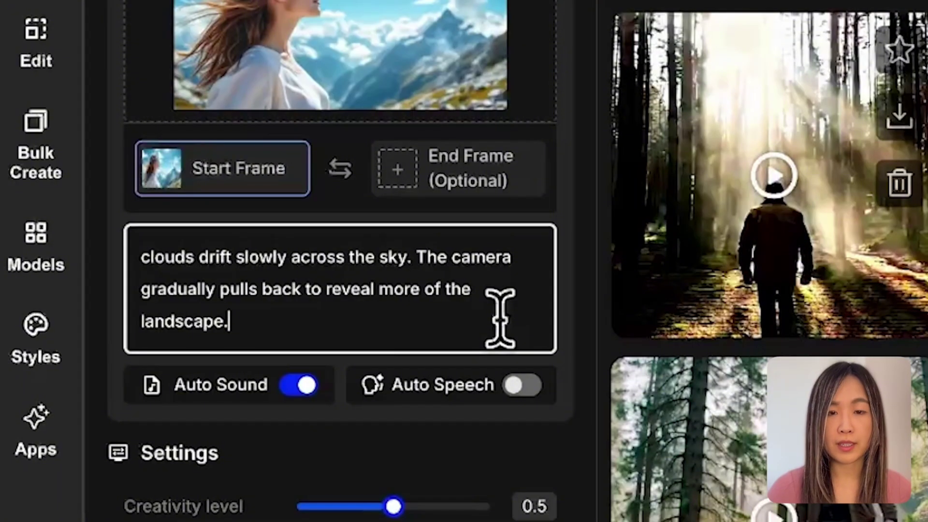
Select the WAN video model and open the optional end frame for the start image of the woman facing the mountains.
scroll(500, 319, "down", 6)
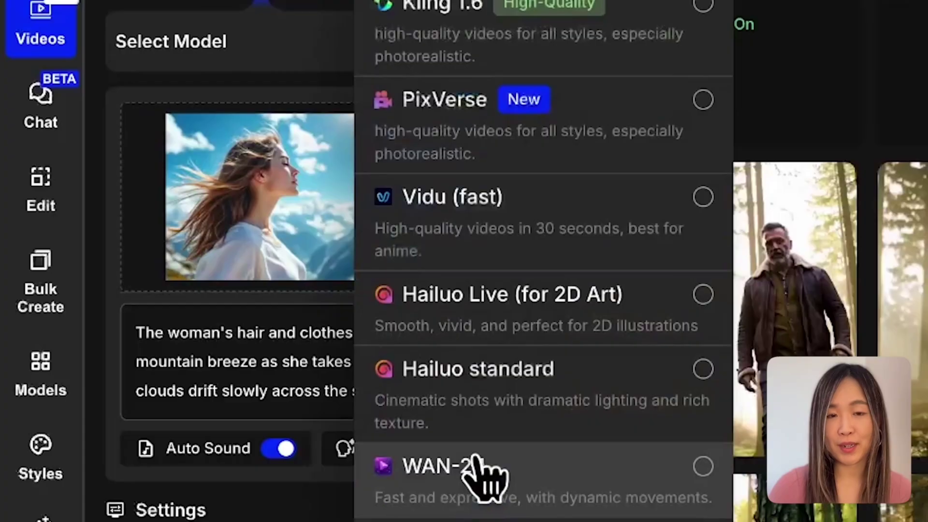
left_click(480, 472)
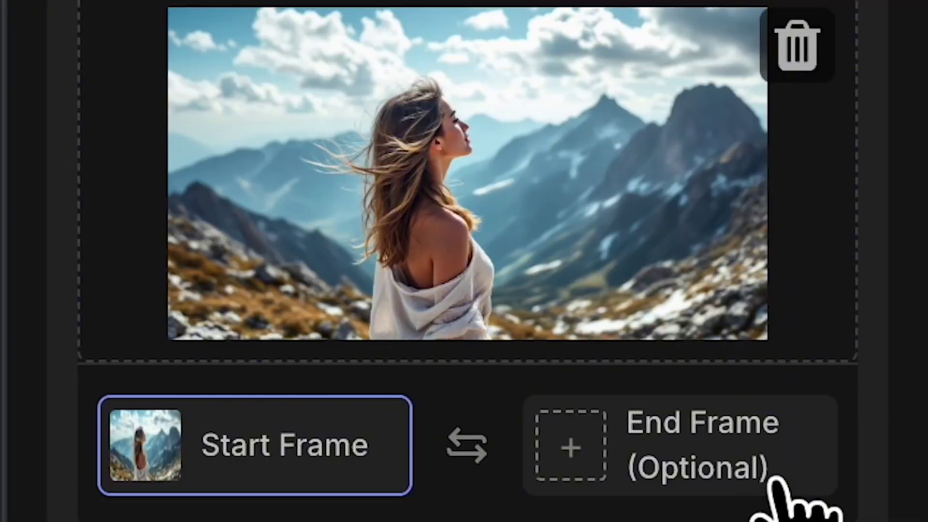
left_click(769, 457)
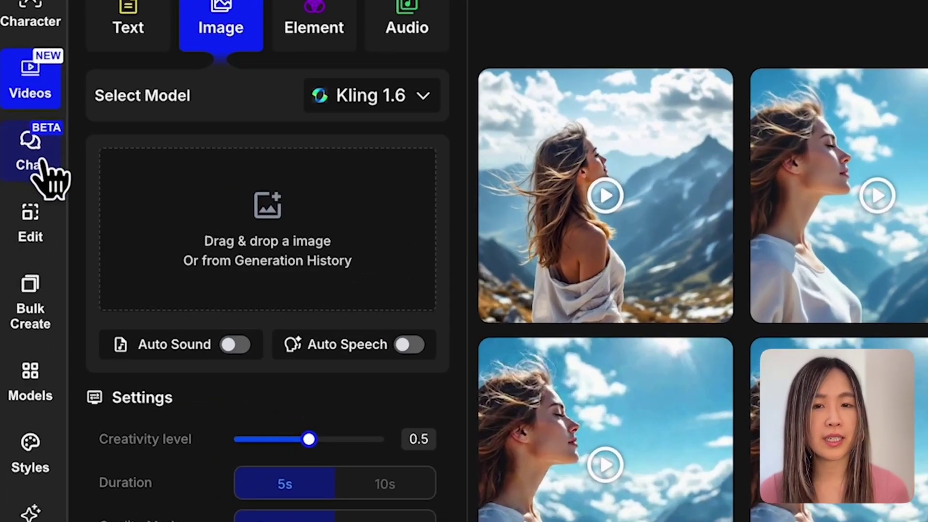
Open Chat to Edit and check the available Gemini and GPT models, keeping GPT - High.
left_click(43, 160)
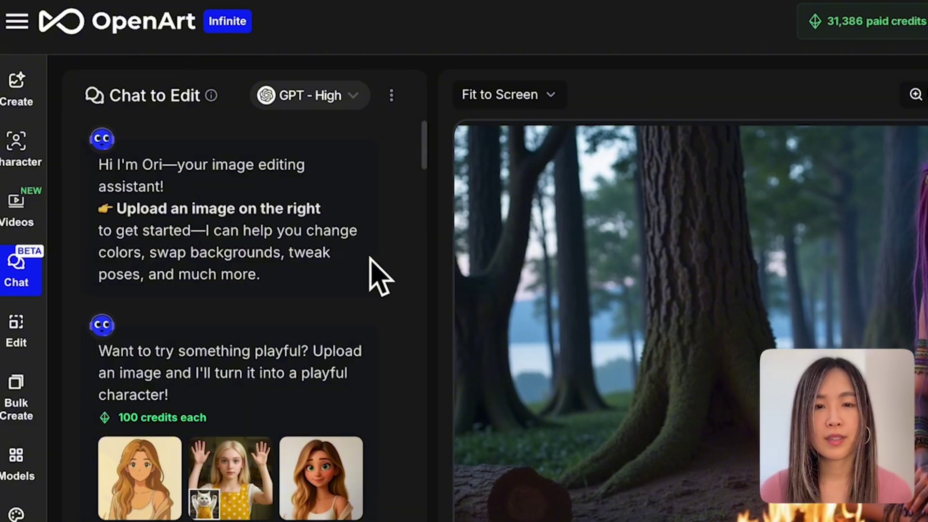
left_click(352, 99)
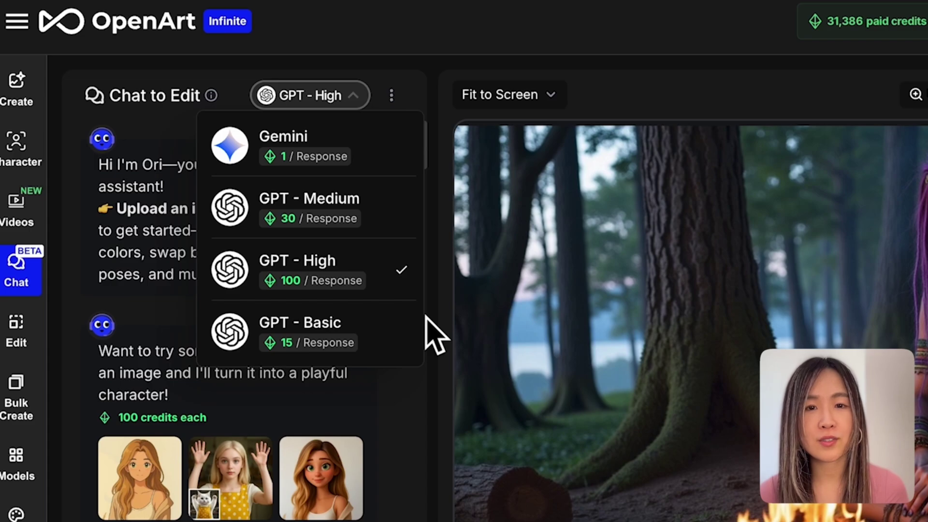
left_click(425, 450)
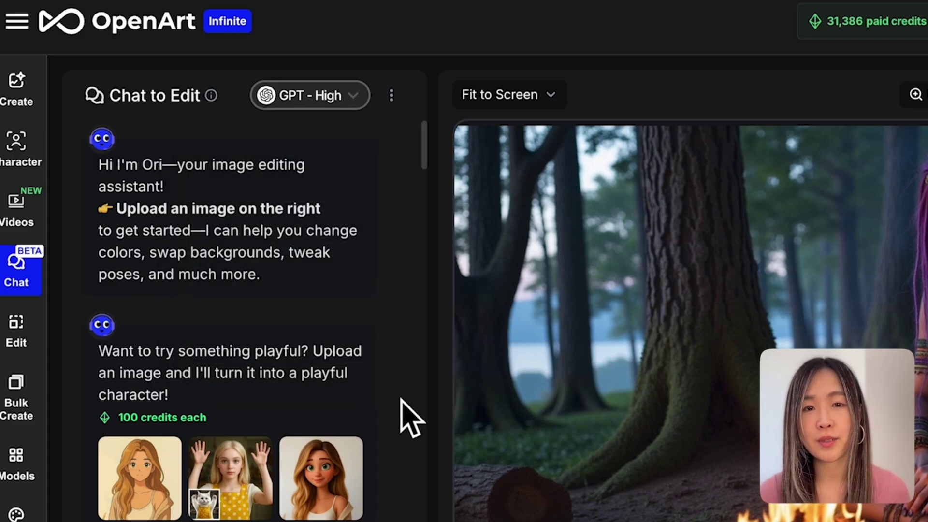
Browse the full collection of playful character styles and look at the Action Figure style.
scroll(408, 417, "down", 1)
left_click(245, 416)
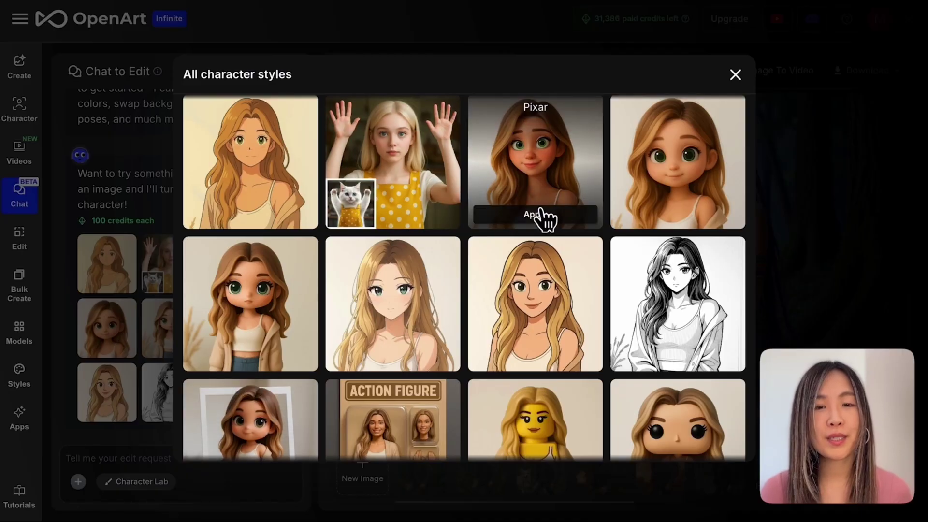
scroll(672, 372, "down", 3)
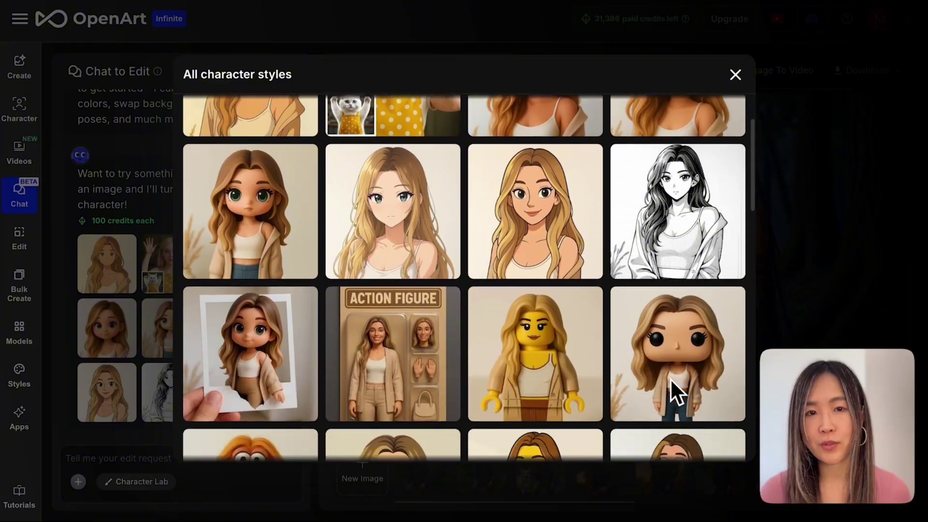
scroll(437, 353, "up", 1)
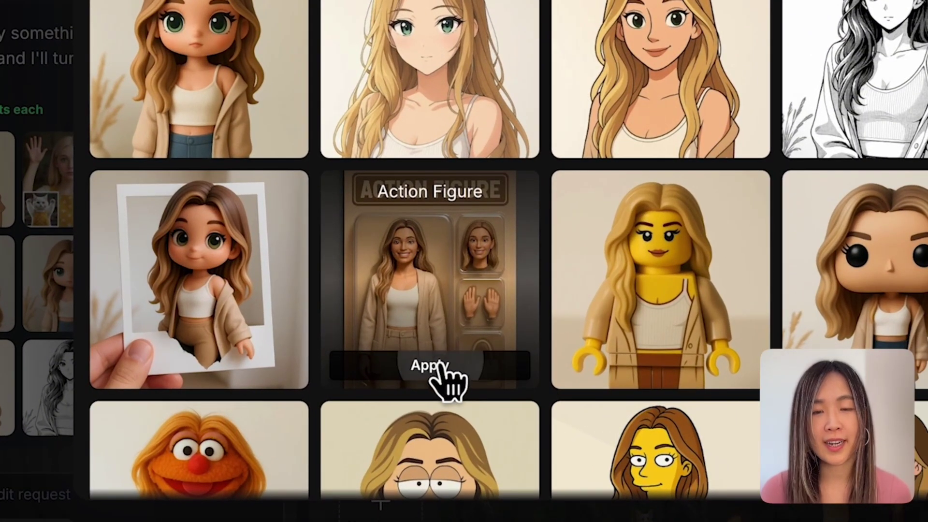
left_click(432, 382)
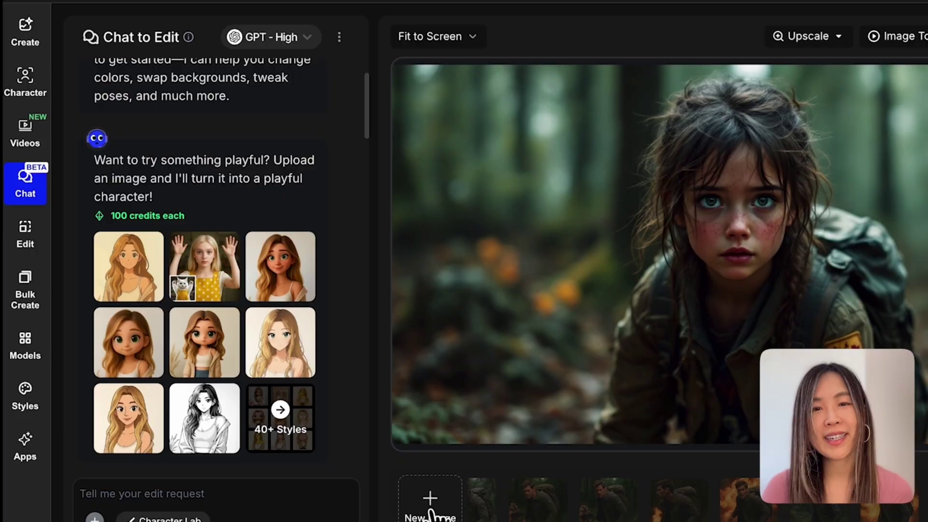
Load the generation-history image of the man with a backpack in the forest as the new image for chat editing.
left_click(430, 512)
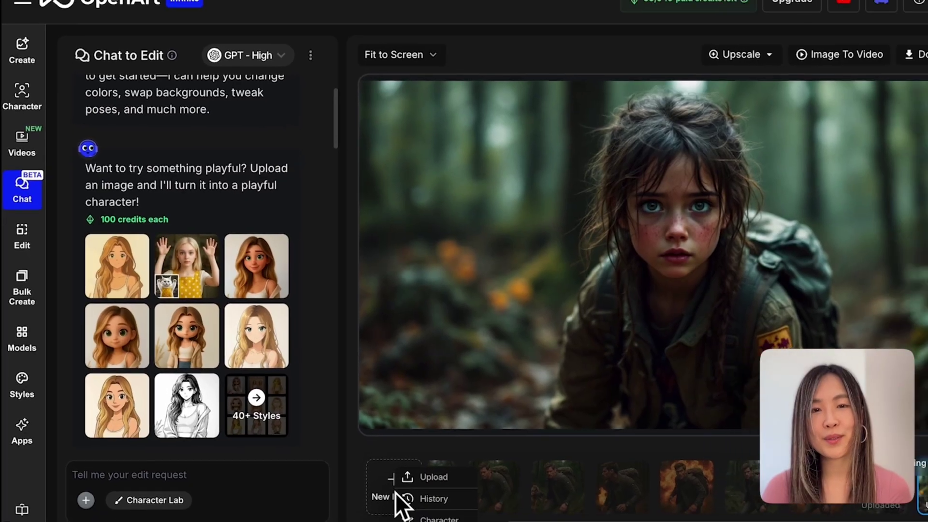
left_click(404, 480)
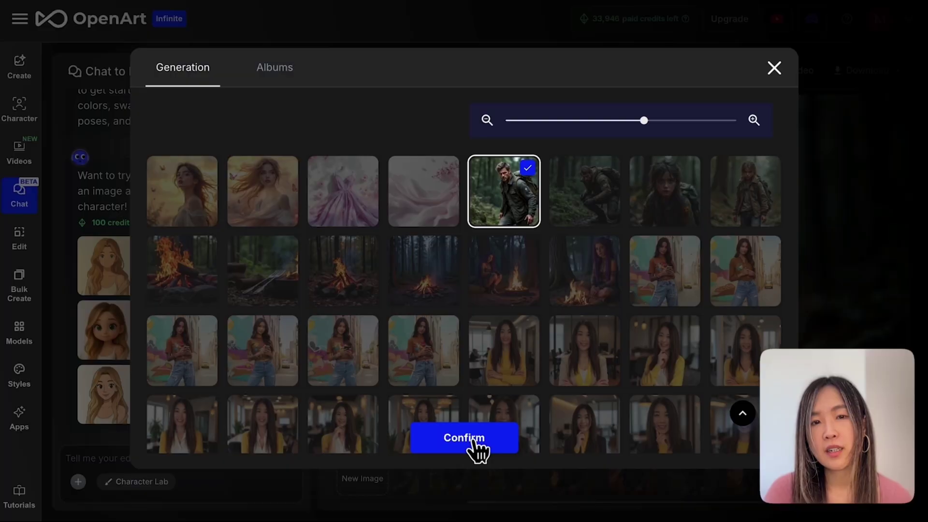
left_click(472, 440)
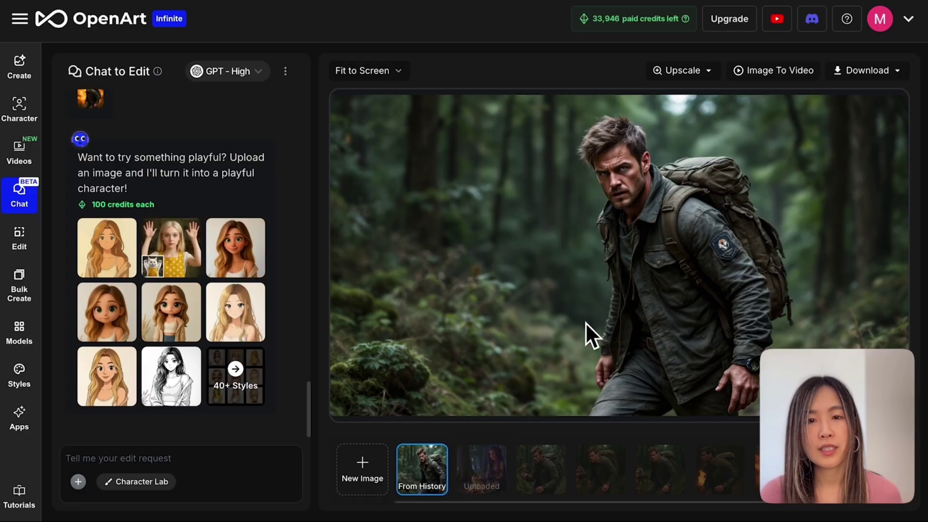
Attach the generation-history image of the standing corgi as a reference for the edit request.
left_click(209, 462)
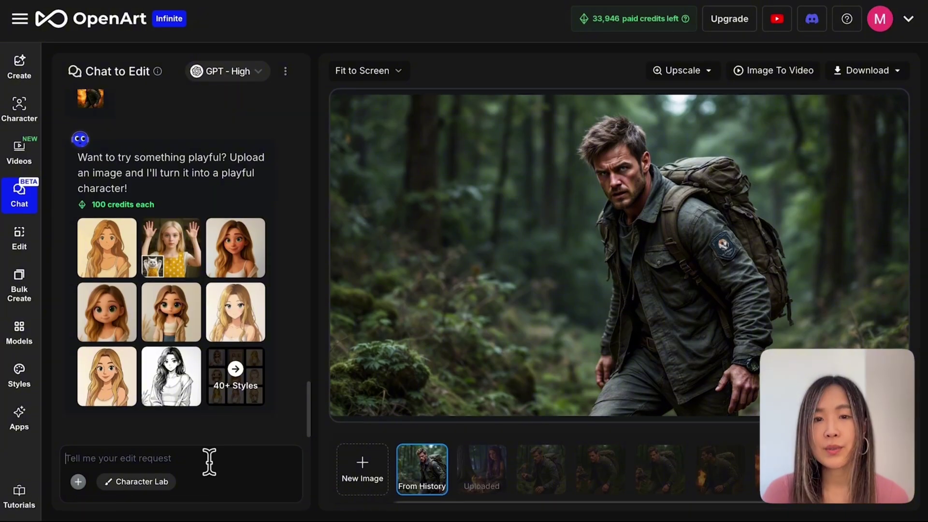
left_click(78, 482)
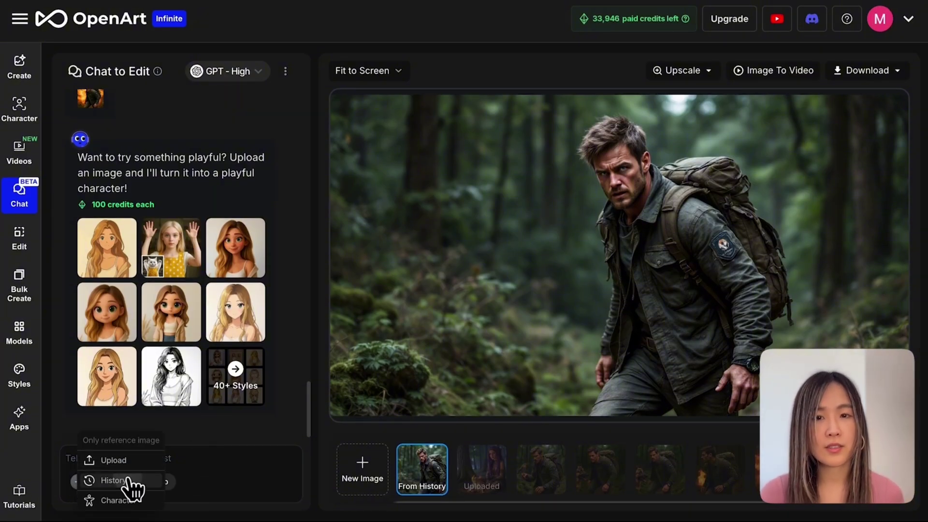
left_click(158, 476)
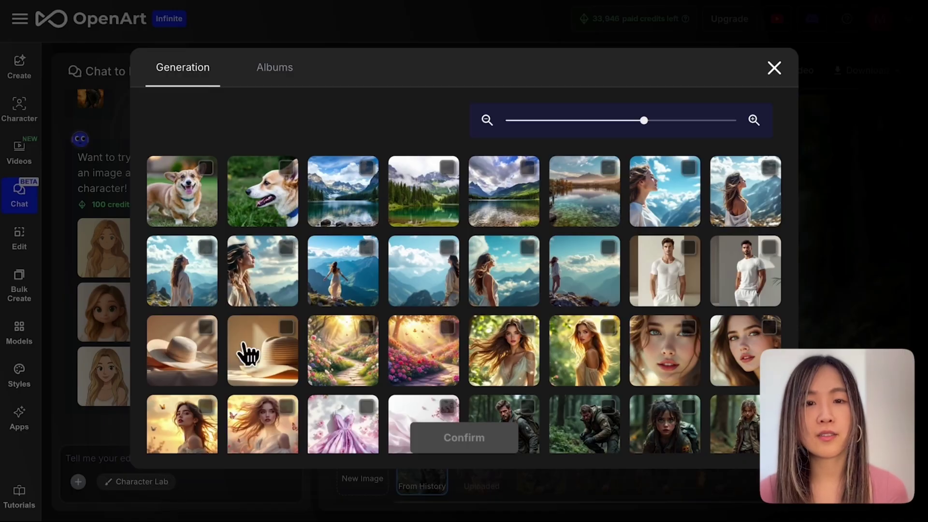
left_click(196, 196)
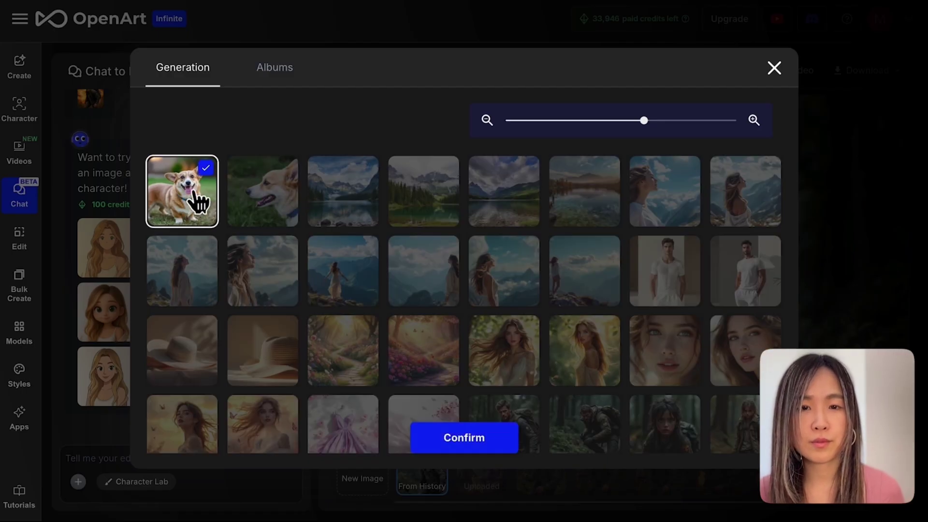
left_click(475, 441)
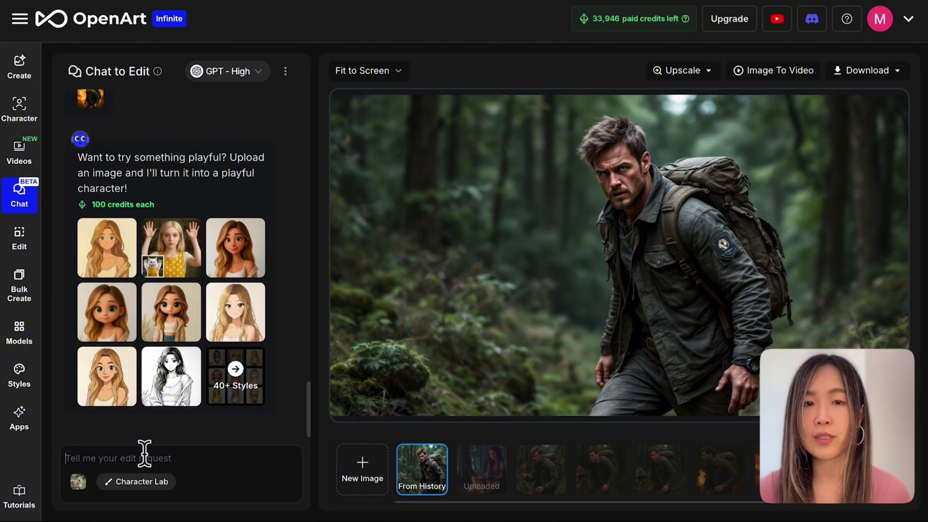
Send the edit request "add this dog to the scene".
type("add this dog to")
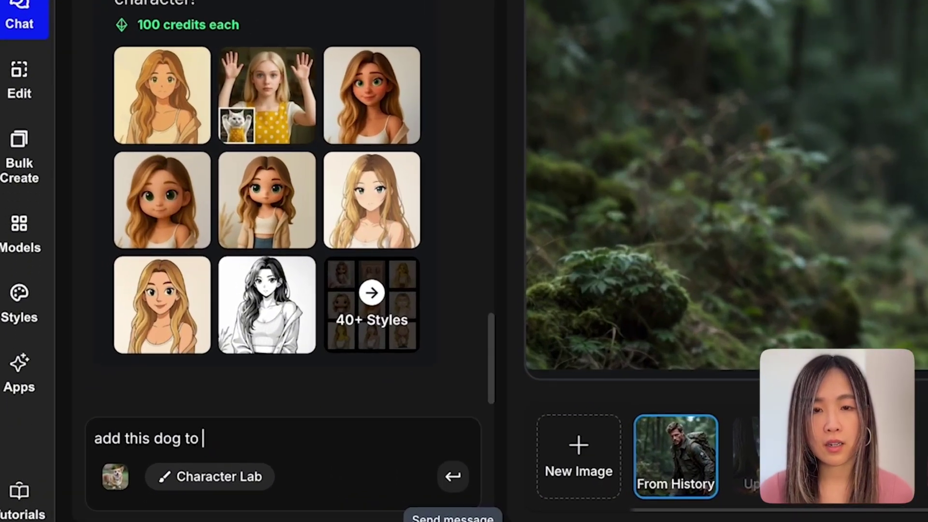
type("the scene")
left_click(453, 476)
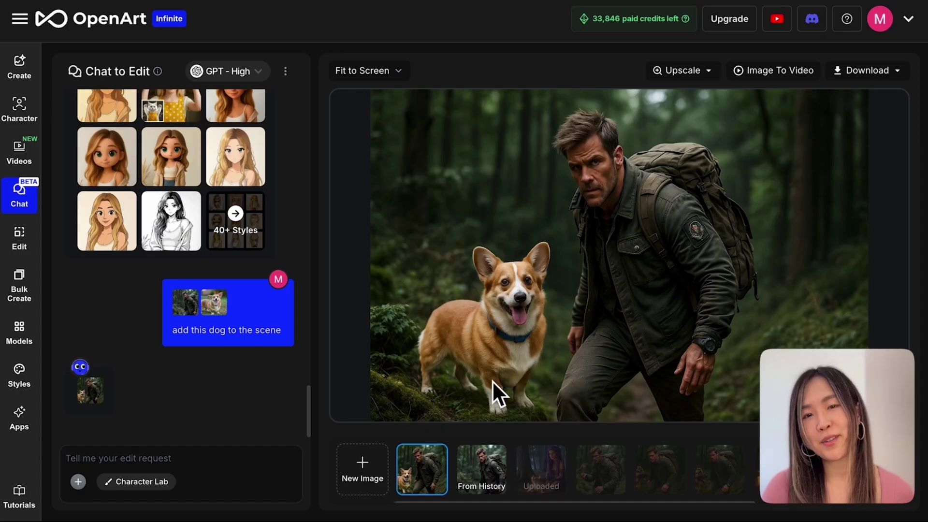
Compare the original forest image of the man with the generated version that includes the dog.
left_click(486, 482)
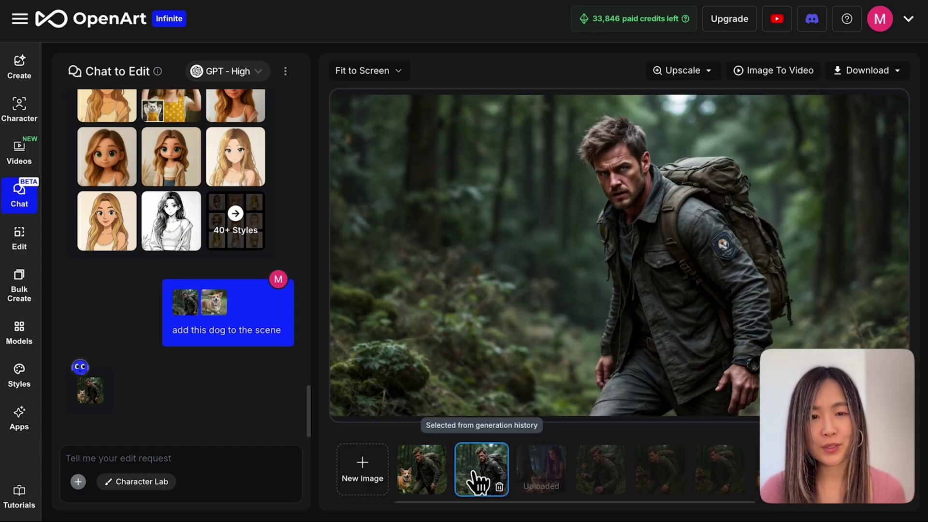
left_click(419, 489)
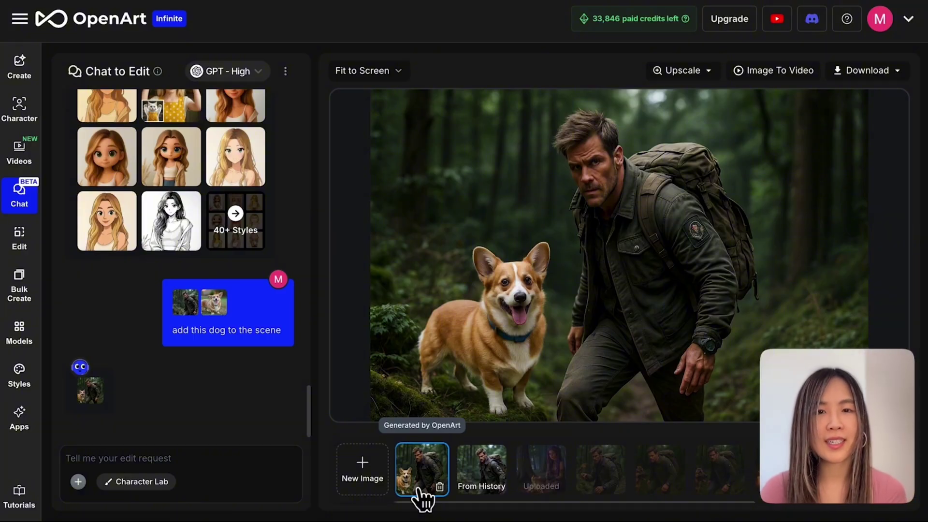
left_click(471, 483)
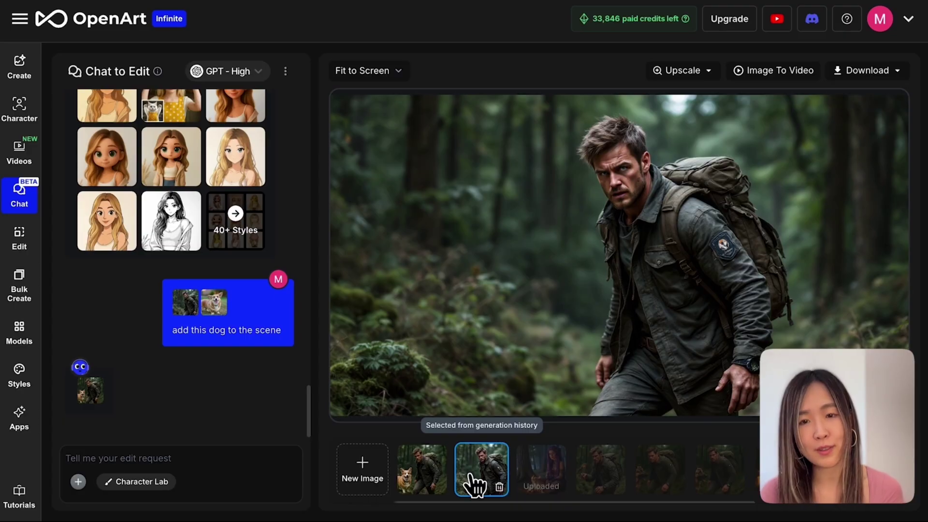
On the generated image with the dog, send the edit request "remove the dog", followed by "make it landscape aspect ratio".
left_click(422, 483)
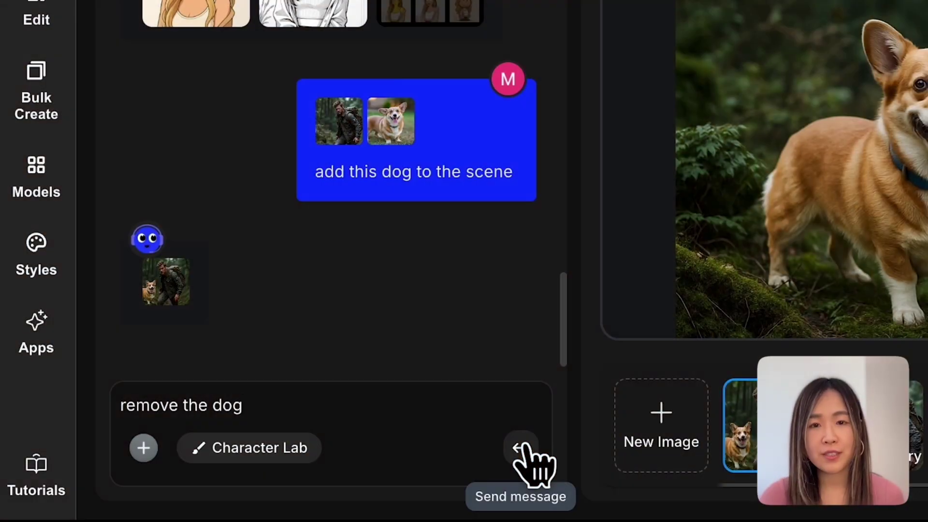
left_click(521, 448)
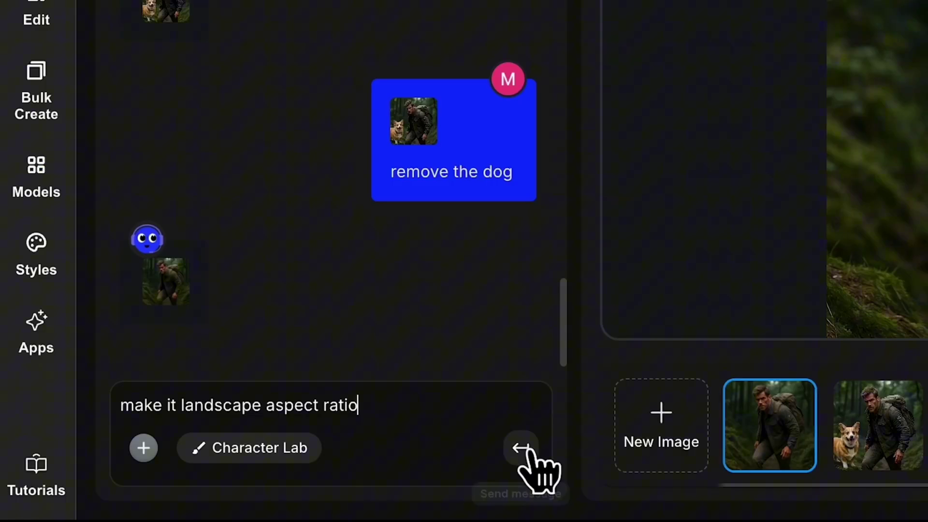
left_click(285, 481)
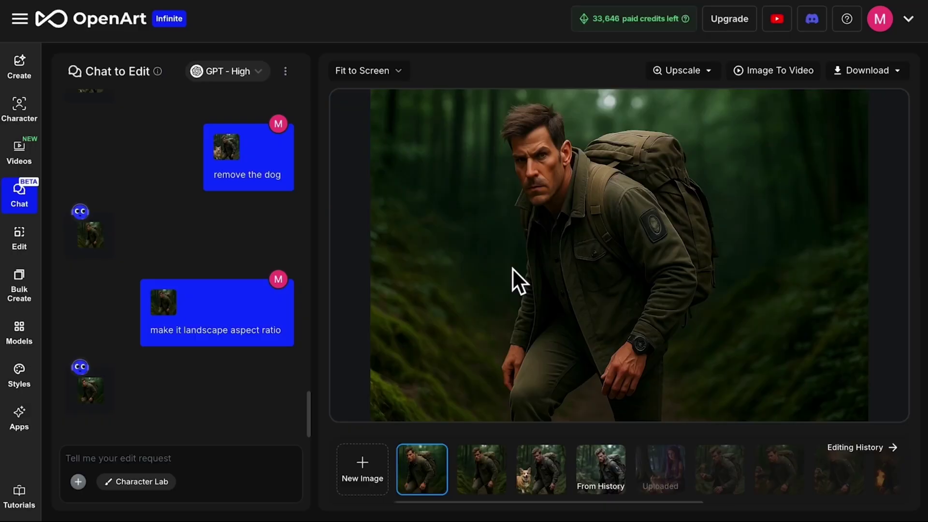
Have the original history image redone with "recreate this image" and edit the recreated version with "add an explosion behind him".
left_click(598, 469)
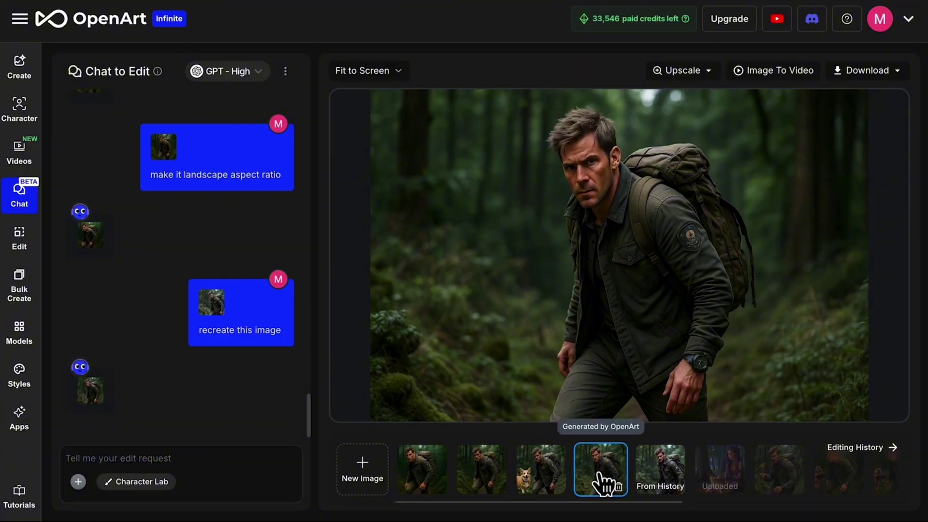
left_click(284, 485)
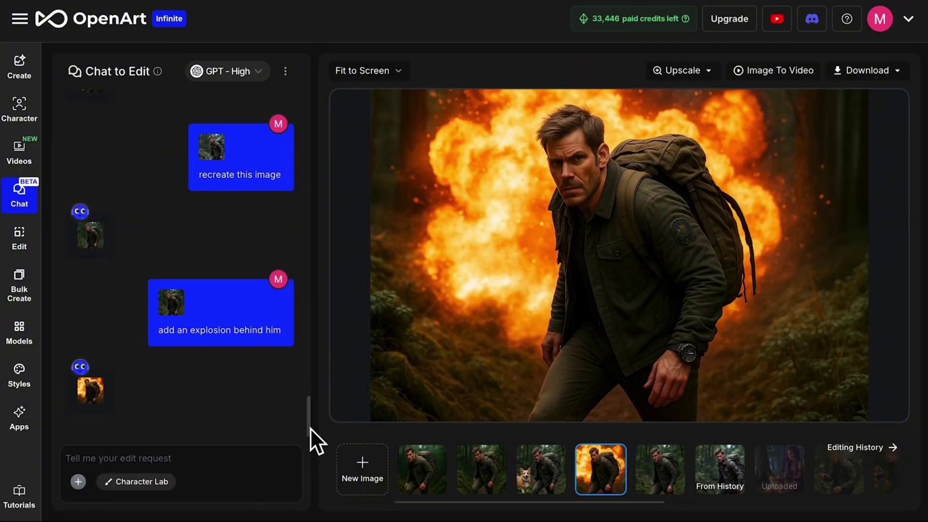
Send the edit request "make the explosion smaller and make him look back with fear".
type("make the explosion smaller and make him look back with fear")
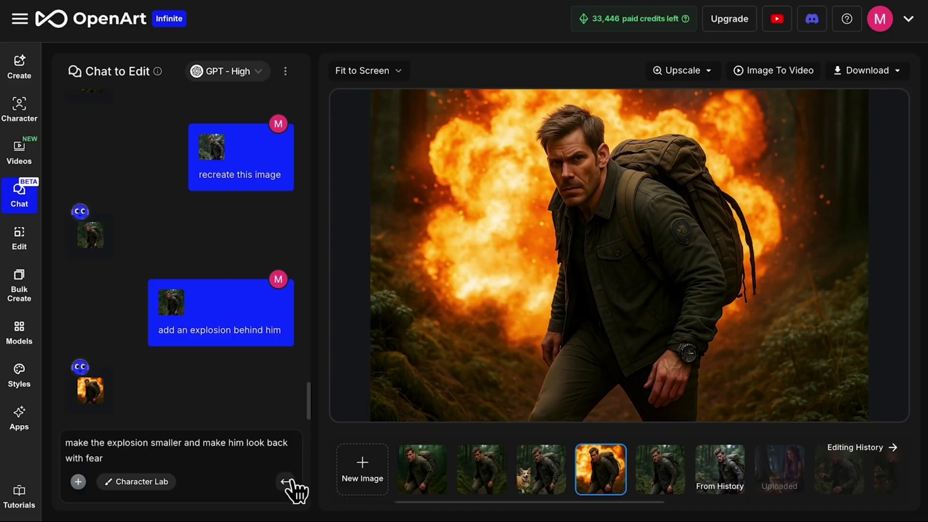
left_click(286, 483)
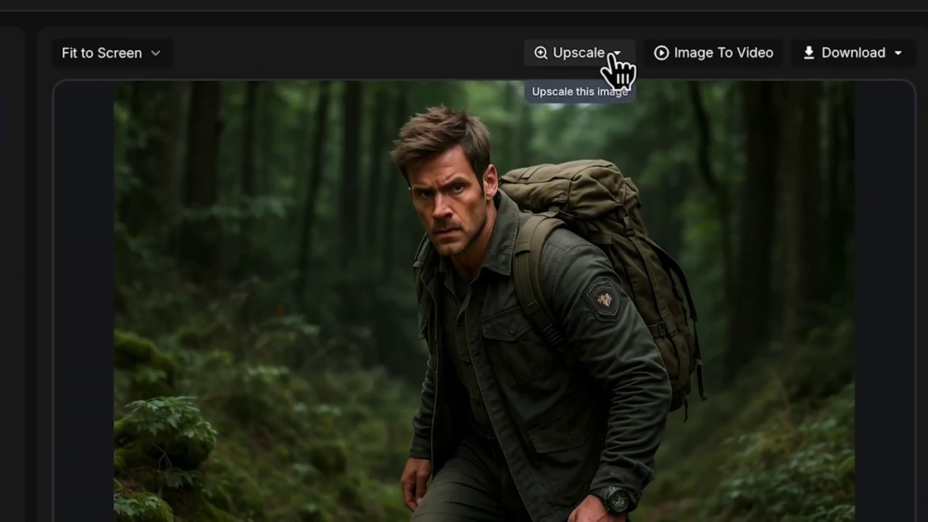
Open the upscale options for the image of the man in the forest.
left_click(707, 71)
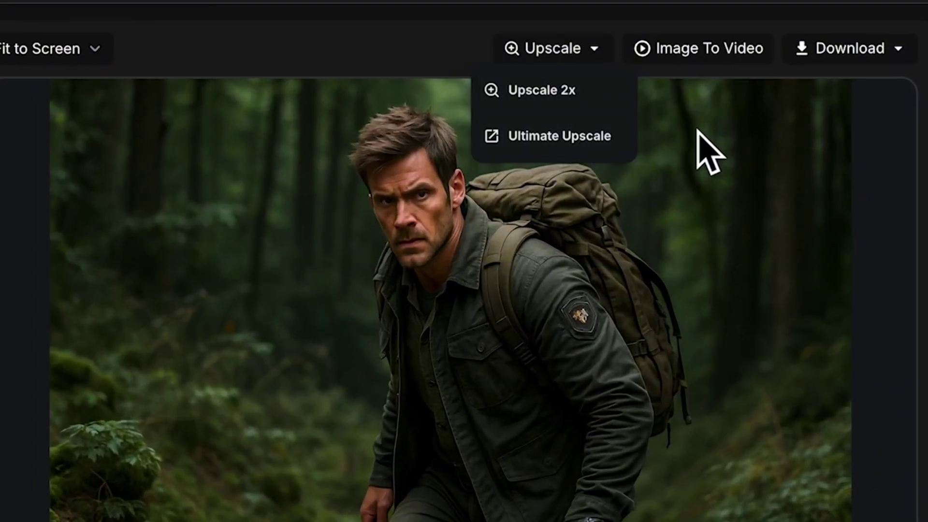
Check the Image To Video and download options for the image of the man in the forest.
left_click(713, 89)
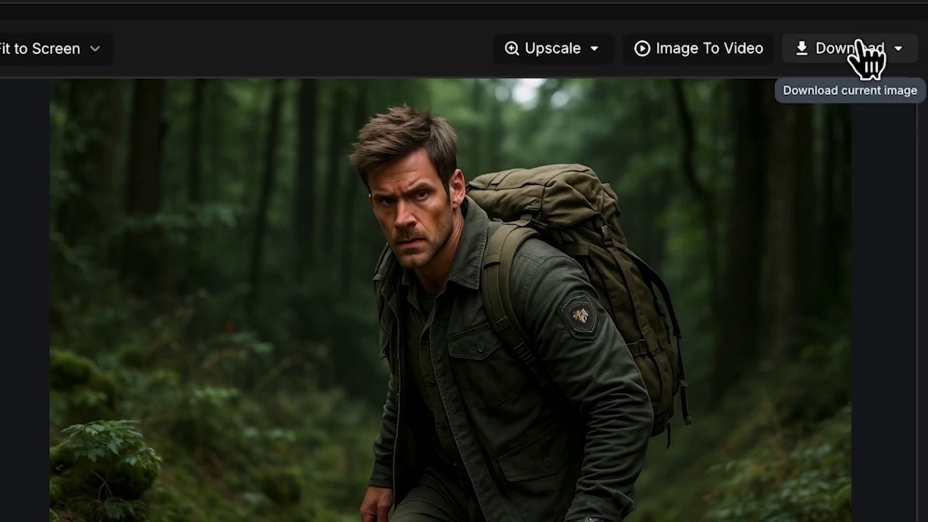
left_click(871, 51)
left_click(877, 89)
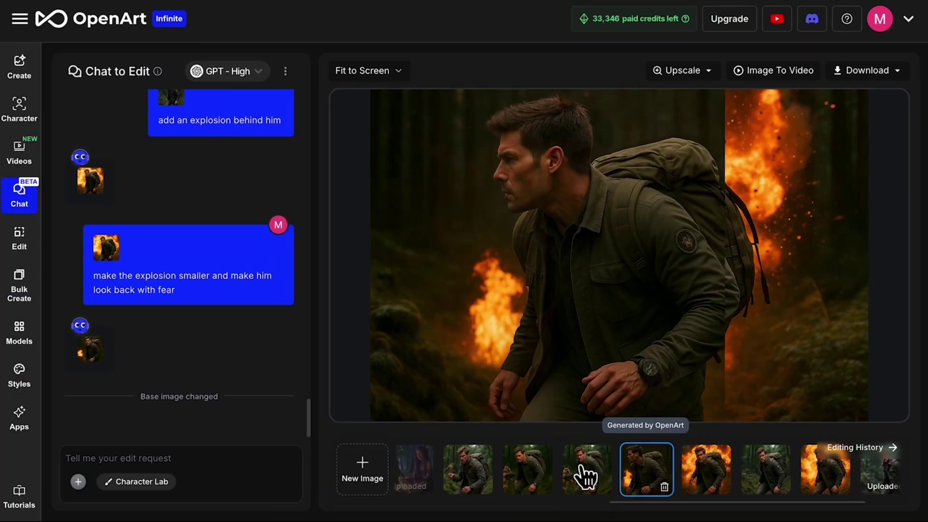
Compare the explosion and plain forest versions of the man in the editing history.
left_click(662, 479)
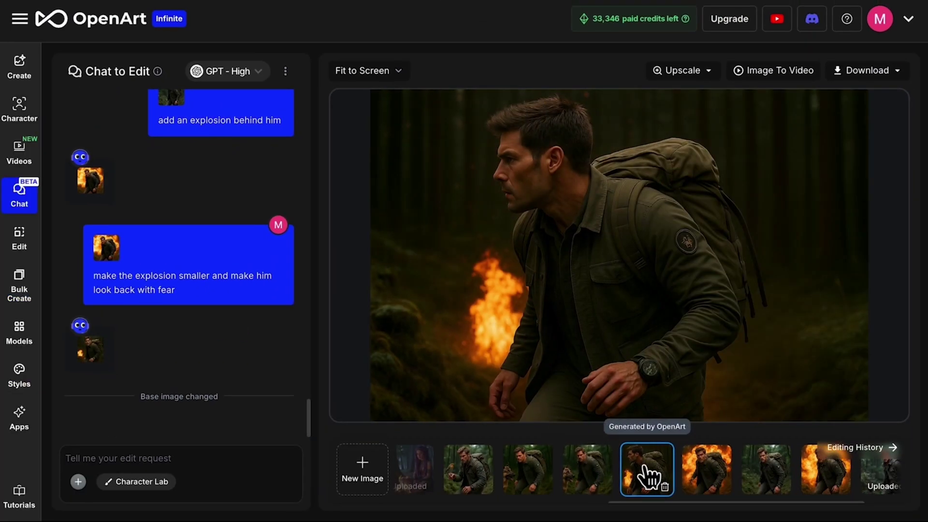
left_click(769, 478)
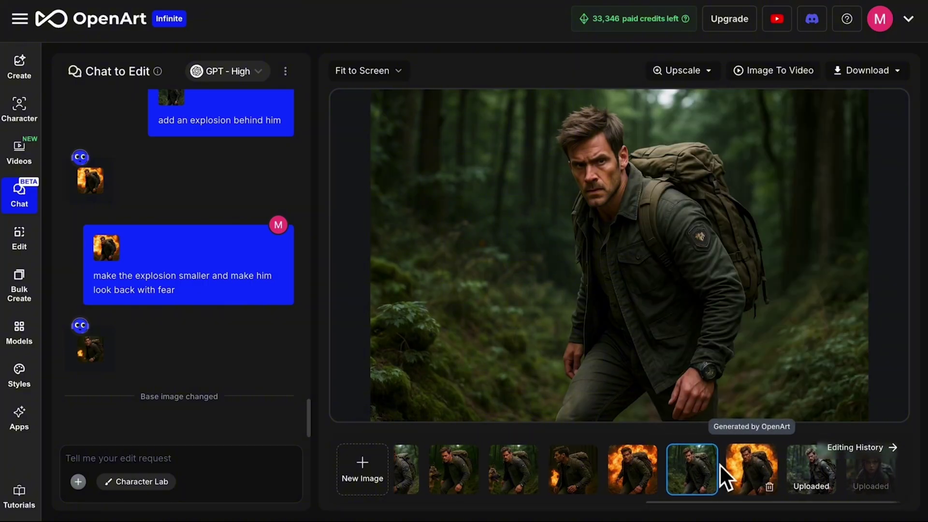
left_click(582, 476)
Open image-to-video generation with the plain forest image of the man as the start frame.
left_click(20, 150)
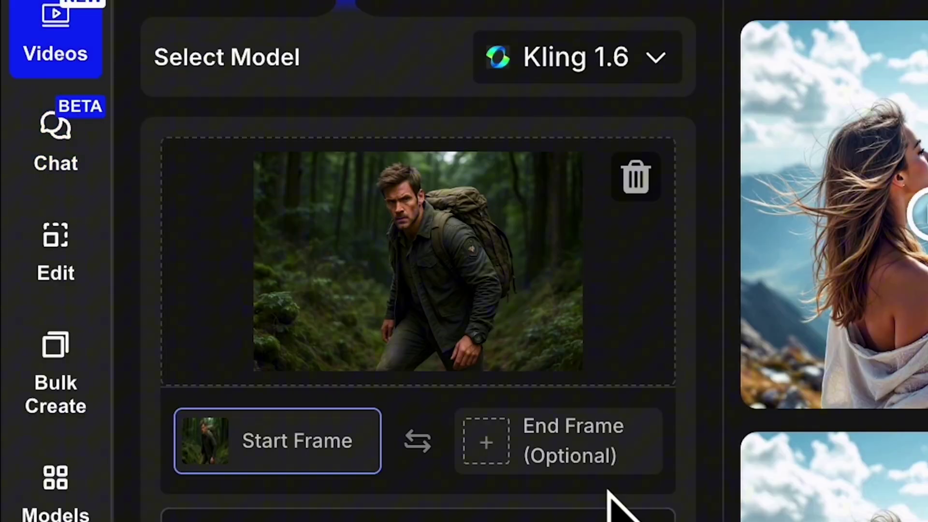
left_click(618, 480)
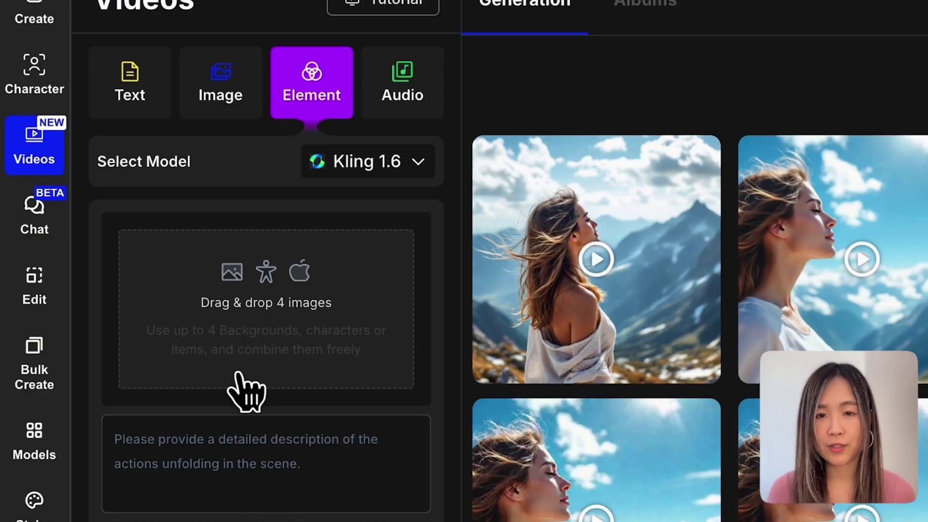
In Element mode with Kling 1.6, add images of the woman, pink teddy bear, white bedroom and purple dress as the four elements.
left_click(420, 165)
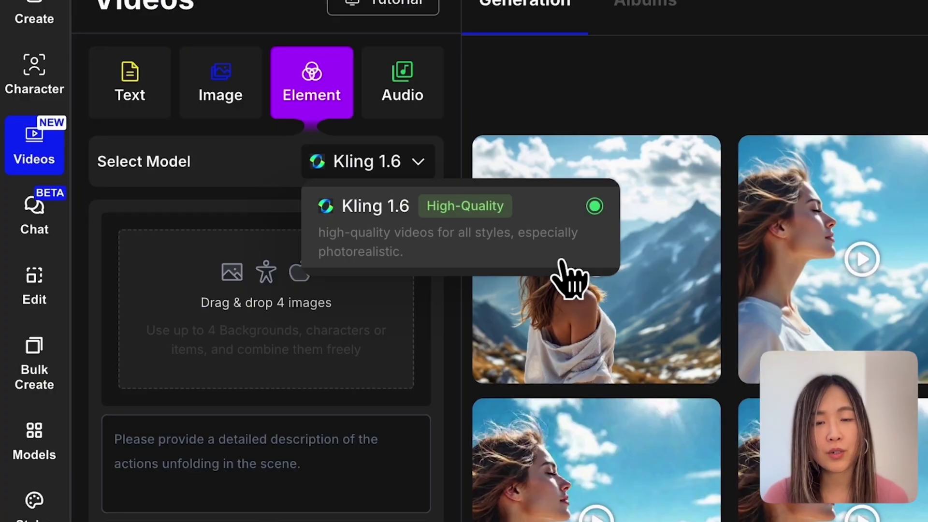
left_click(568, 280)
mouse_move(408, 367)
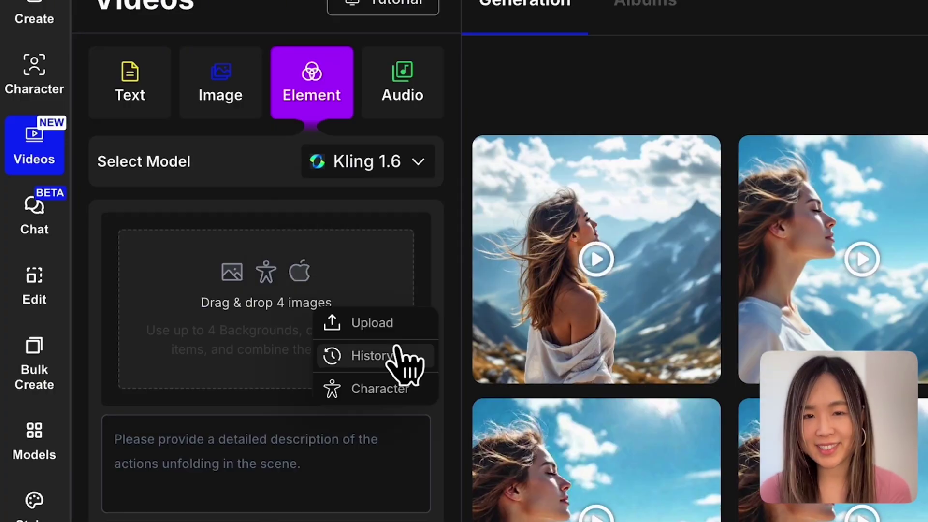
left_click(408, 338)
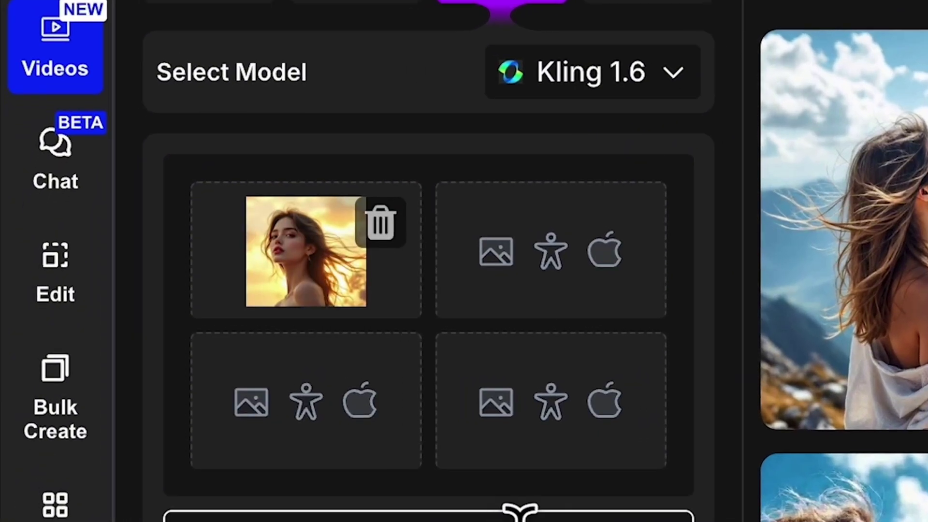
left_click(563, 280)
left_click(677, 305)
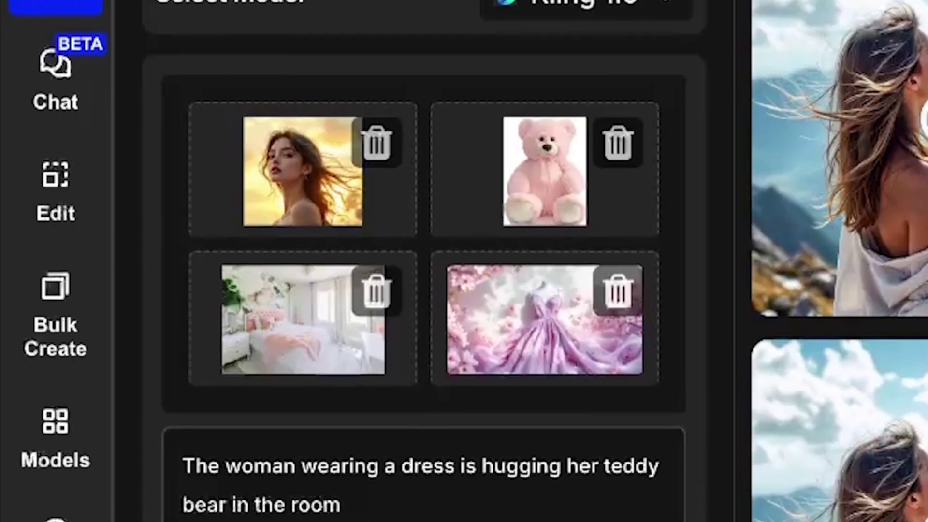
Create the 5s Pro element video from the prompt "The woman wearing a dress is hugging her teddy bear in the room".
scroll(424, 261, "down", 1)
scroll(424, 261, "down", 4)
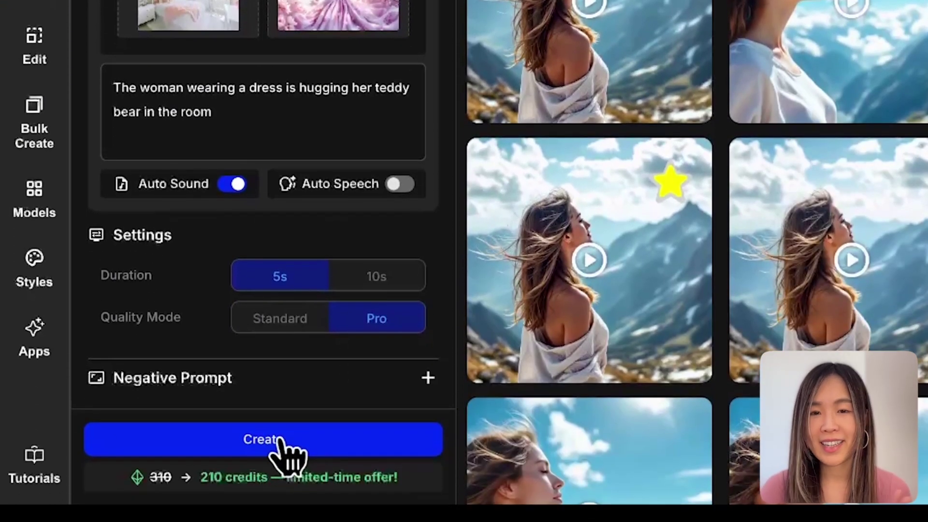
left_click(282, 439)
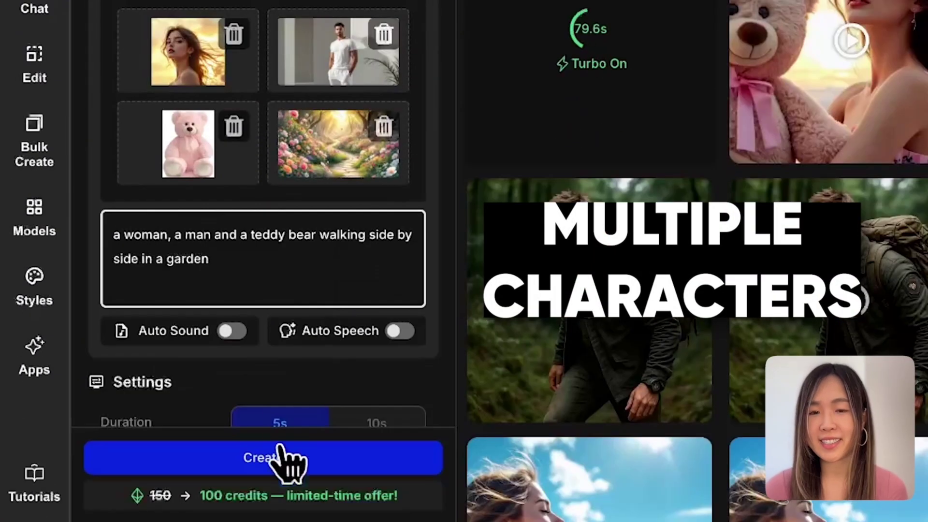
Create the element video "a woman, a man and a teddy bear walking side by side in a garden" and browse the garden results.
left_click(292, 464)
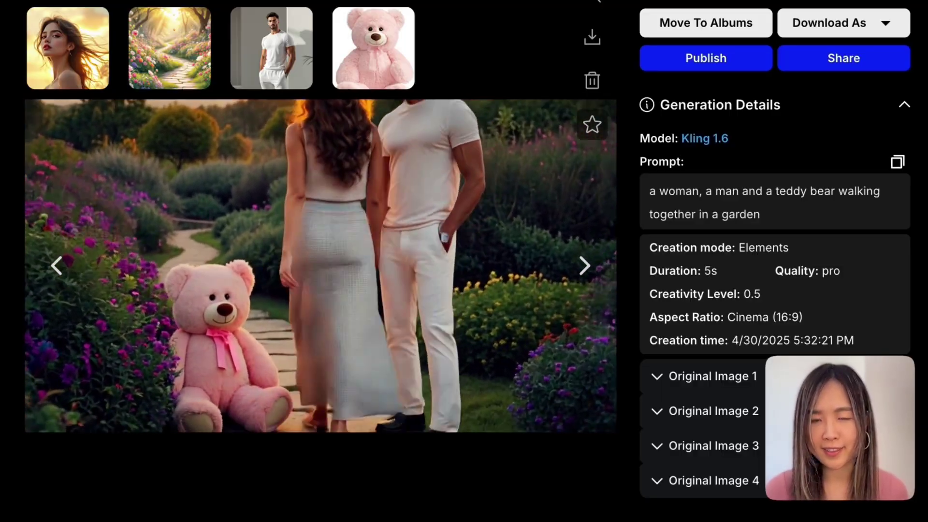
left_click(585, 265)
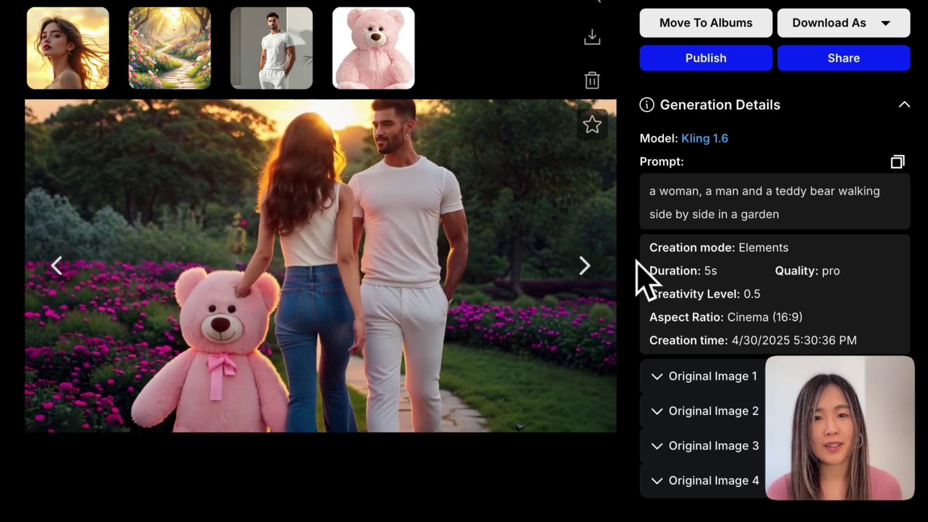
left_click(583, 266)
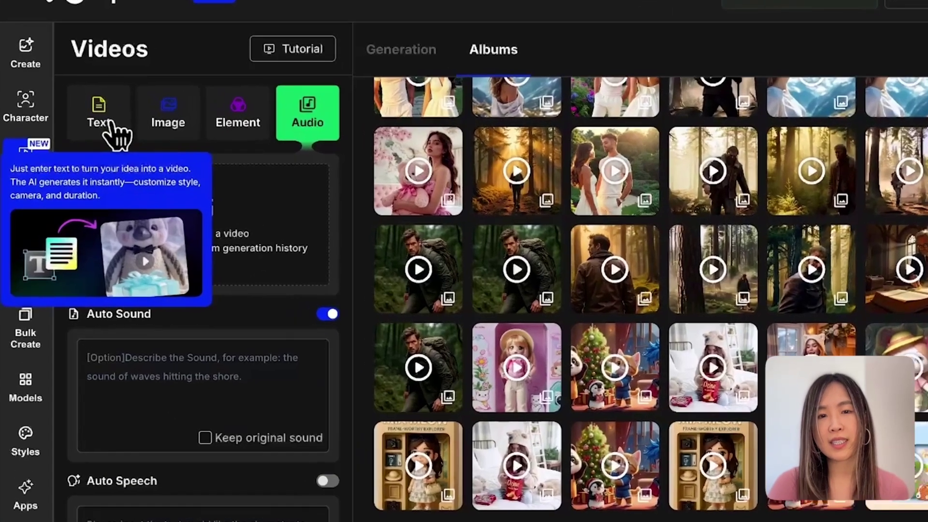
View the Auto Sound and Auto Speech options in the text-to-video and image-to-video modes.
left_click(102, 130)
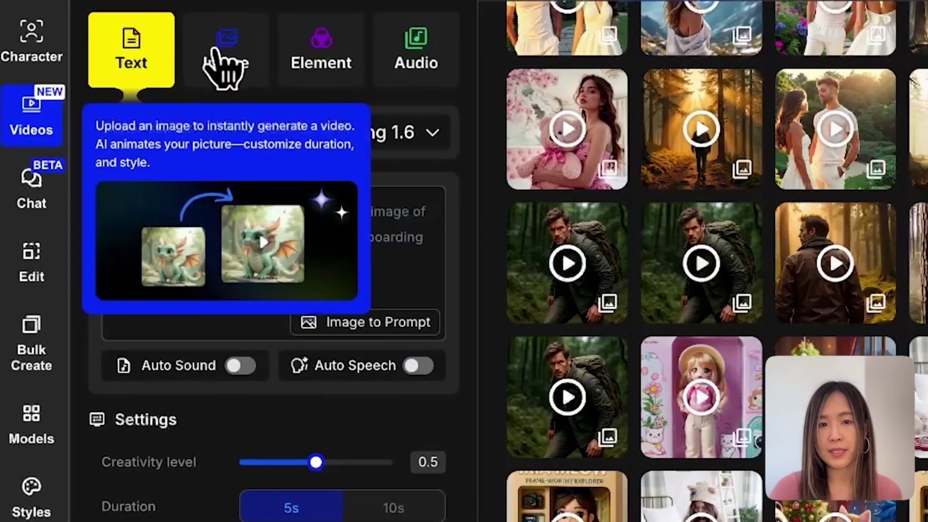
left_click(223, 64)
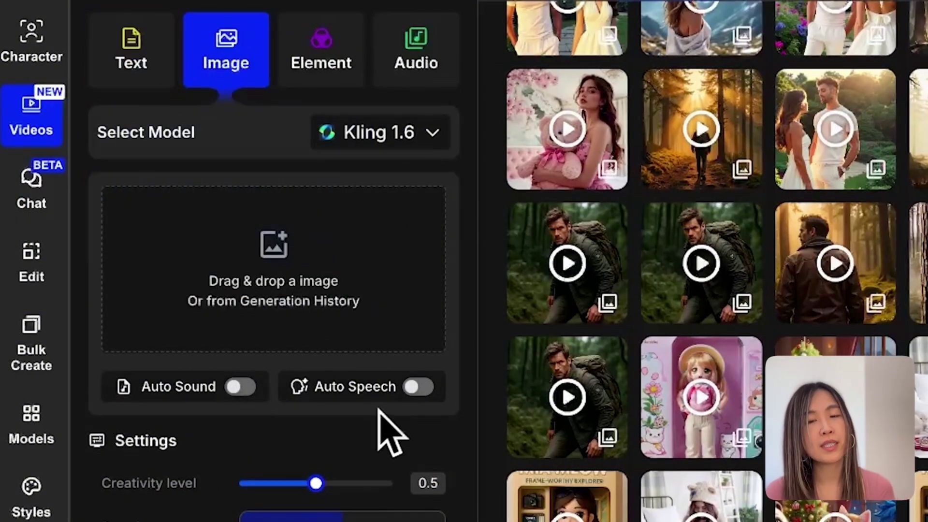
In Audio mode, load the album video of the bearded man walking through the forest as the source clip.
left_click(419, 64)
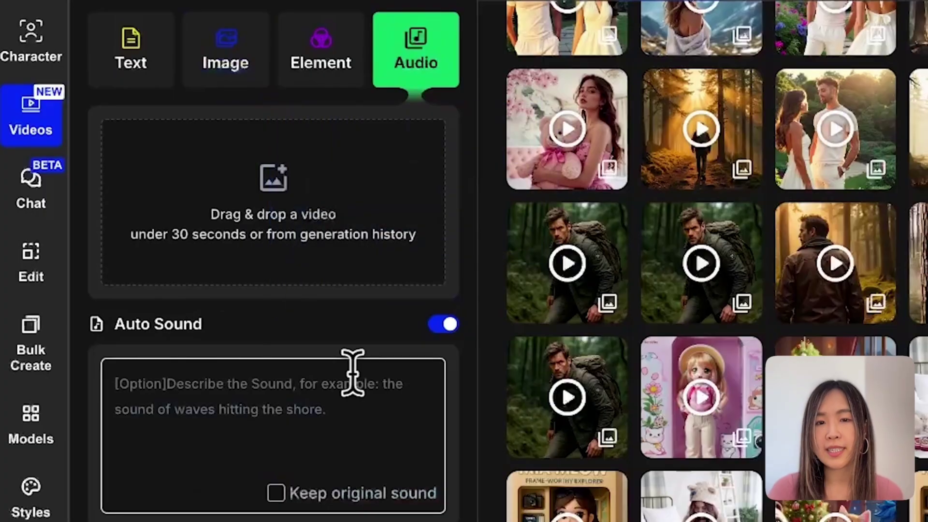
left_click(444, 227)
left_click(421, 159)
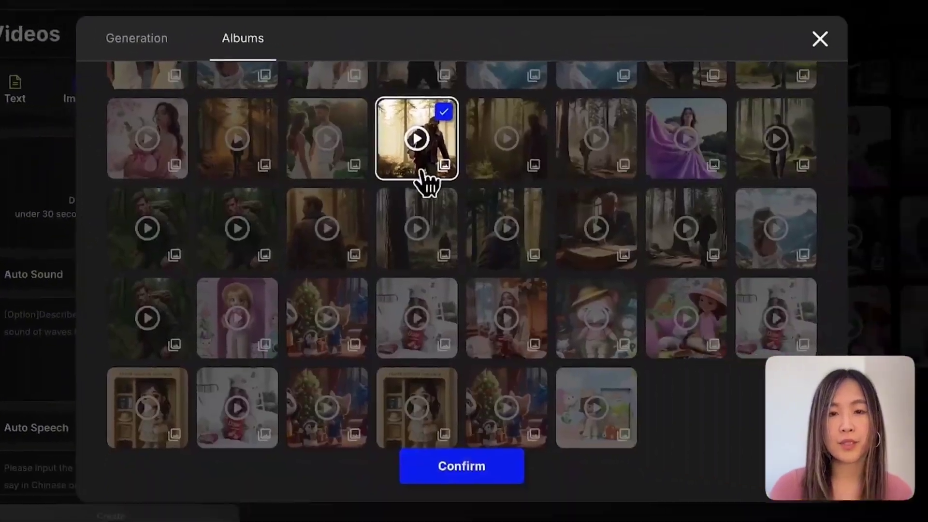
left_click(464, 466)
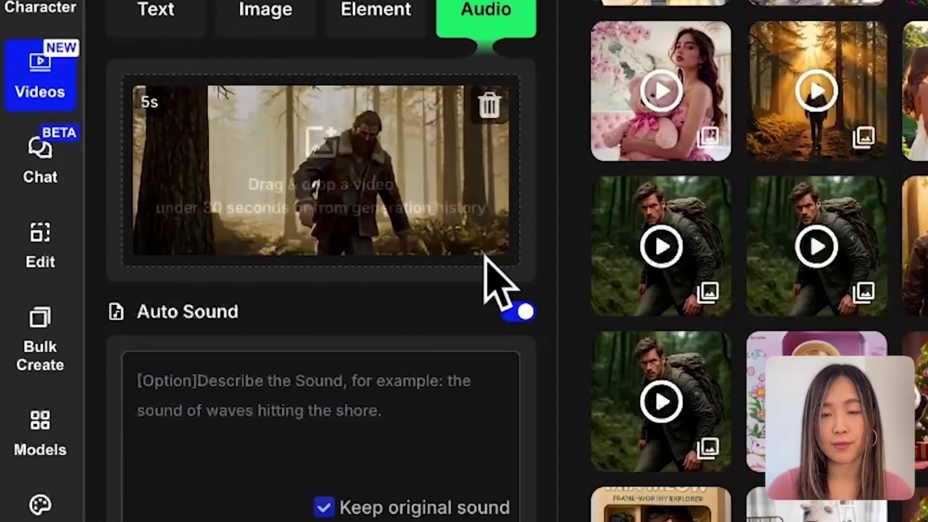
Describe the auto sound as "An animal roared in the background as the man walked across the forest." and disable Keep original sound.
left_click(170, 339)
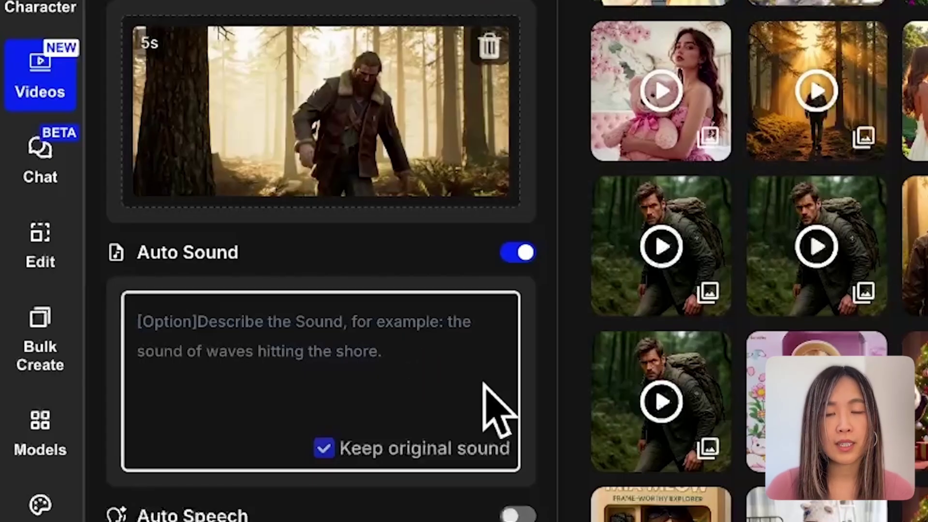
type("An animal roared in the background as the man walked across the forest")
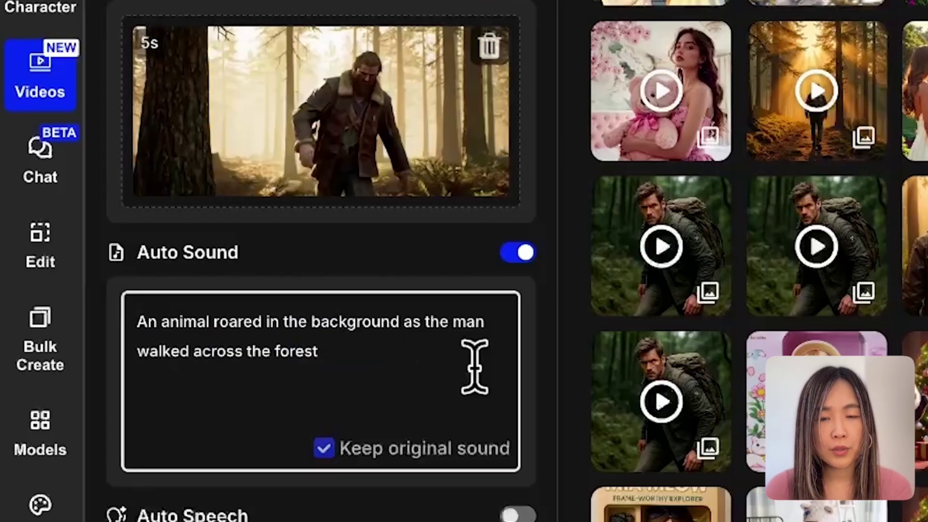
type(".")
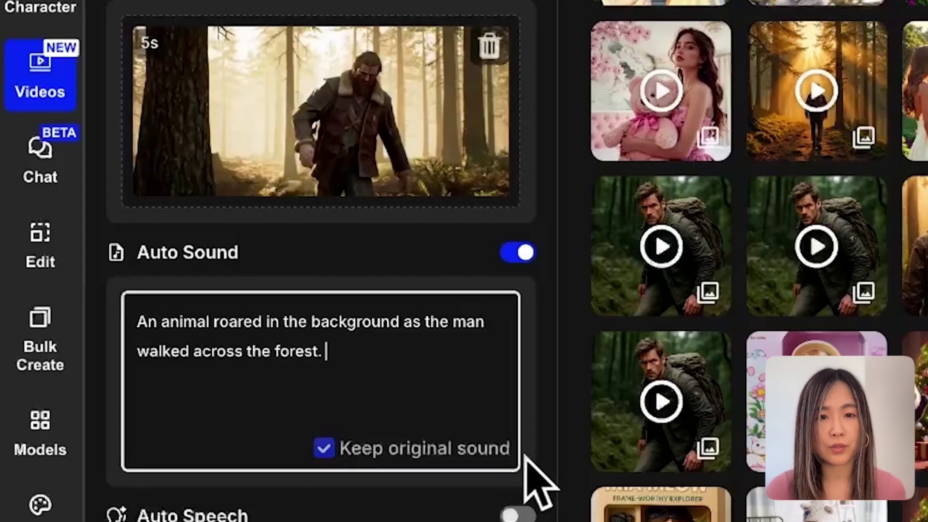
left_click(323, 450)
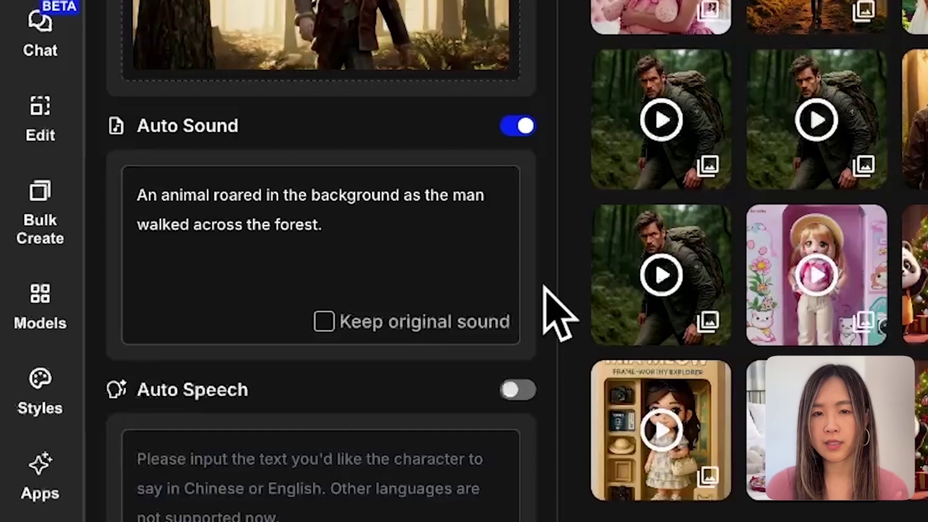
left_click(515, 244)
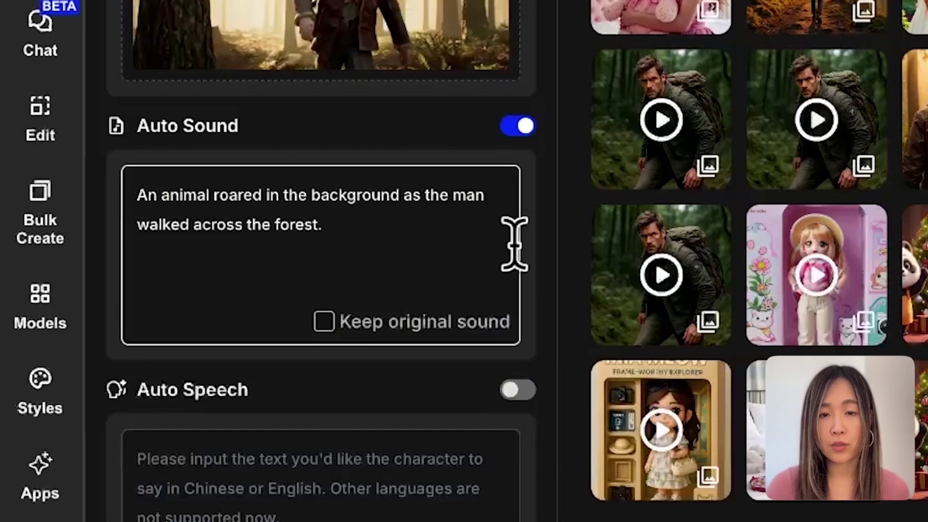
scroll(515, 159, "down", 2)
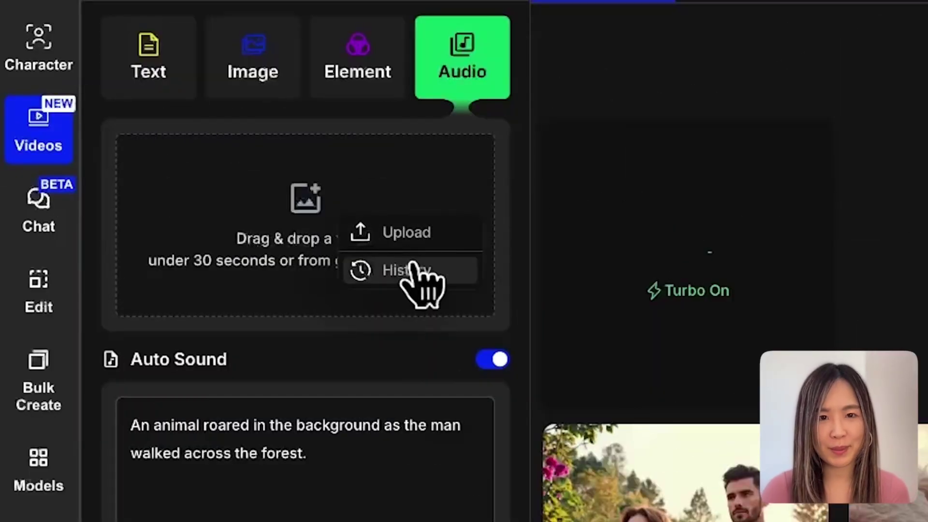
Load the video of the woman hugging the pink teddy bear from history and turn off Auto Sound.
left_click(411, 272)
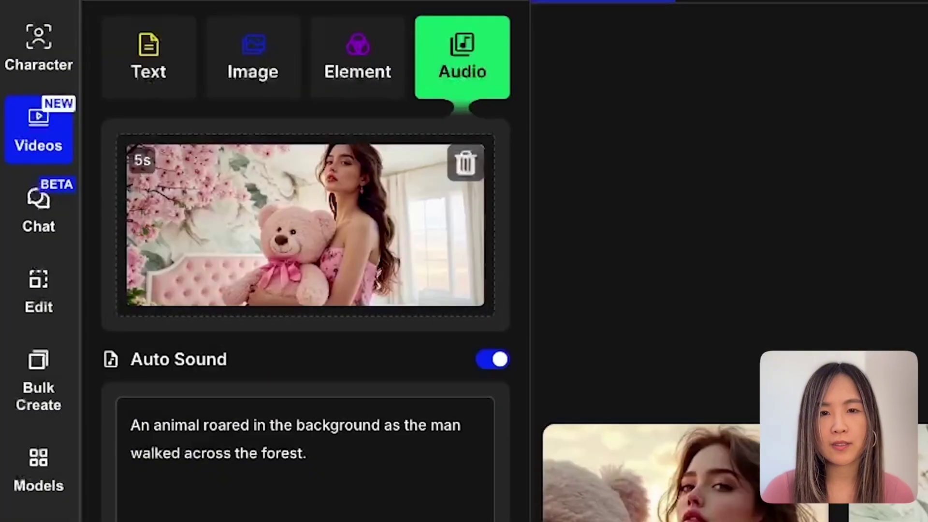
left_click(493, 359)
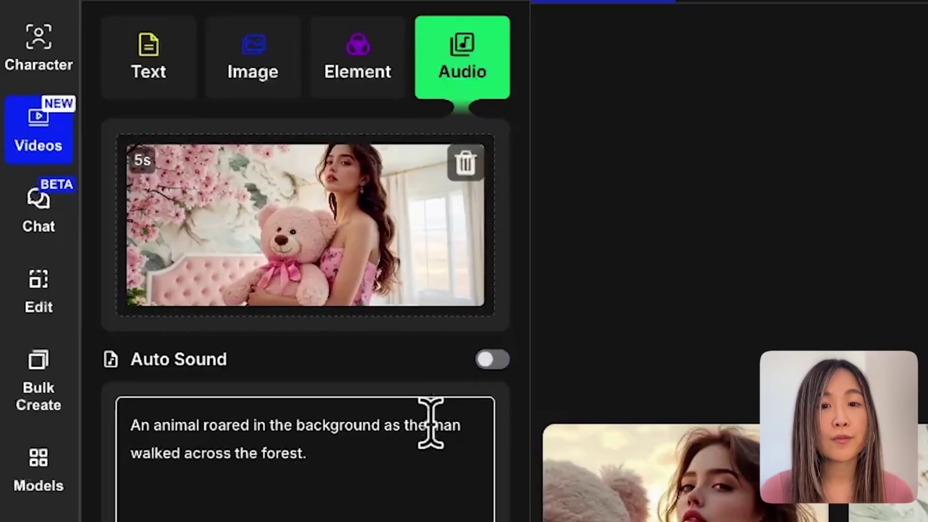
Set the Auto Speech text to "They told me to grow up, so I got a bigger bear." and enable Lip-sync.
scroll(433, 367, "down", 8)
left_click(382, 220)
type("They told me to grow up, so I got a bigger bear.")
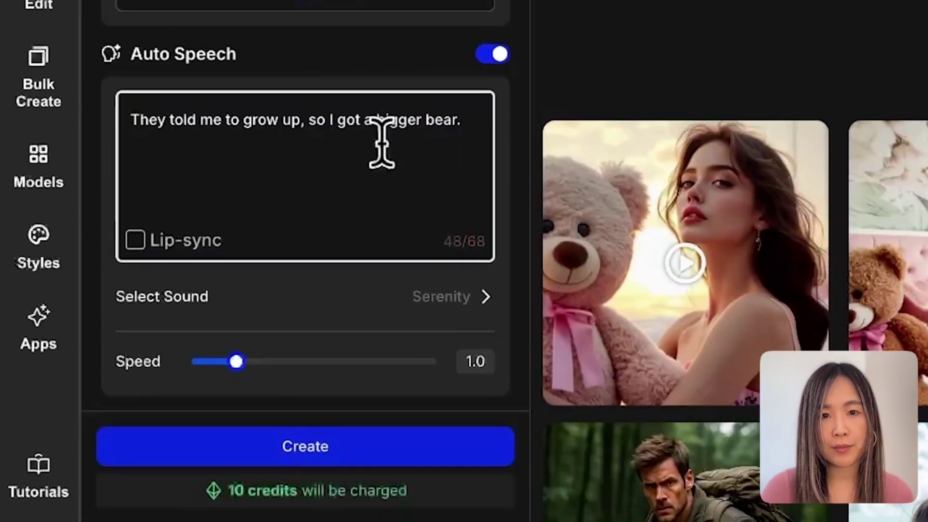
left_click(135, 240)
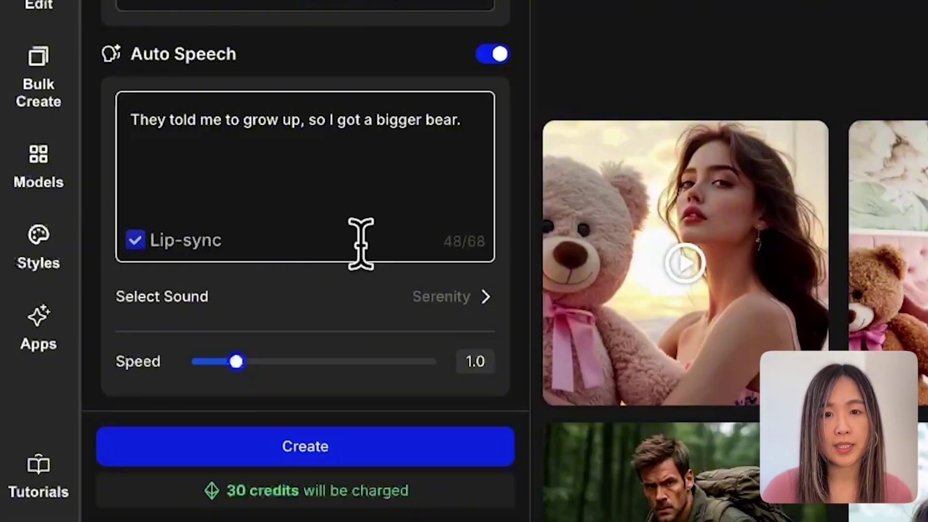
Preview the Serenity voice, keep it for the speech, and create the lip-synced teddy bear video.
left_click(485, 296)
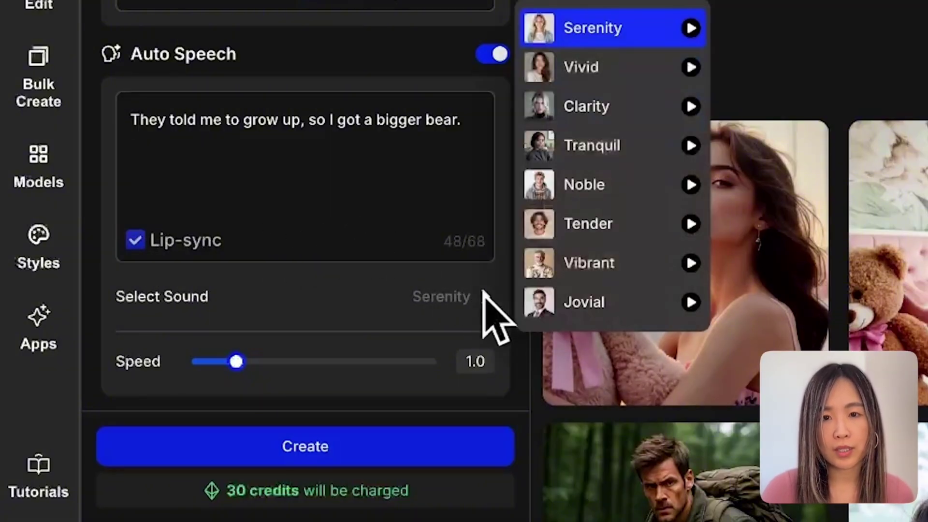
left_click(691, 28)
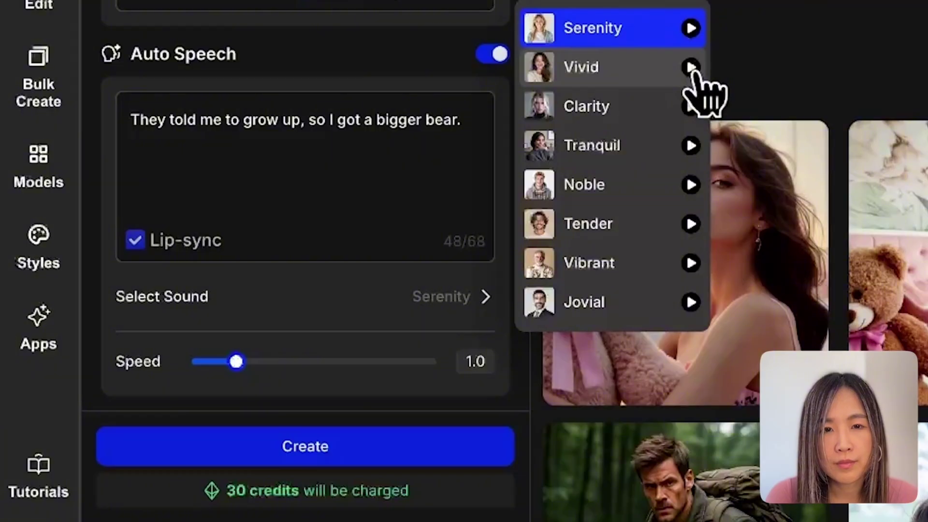
left_click(482, 320)
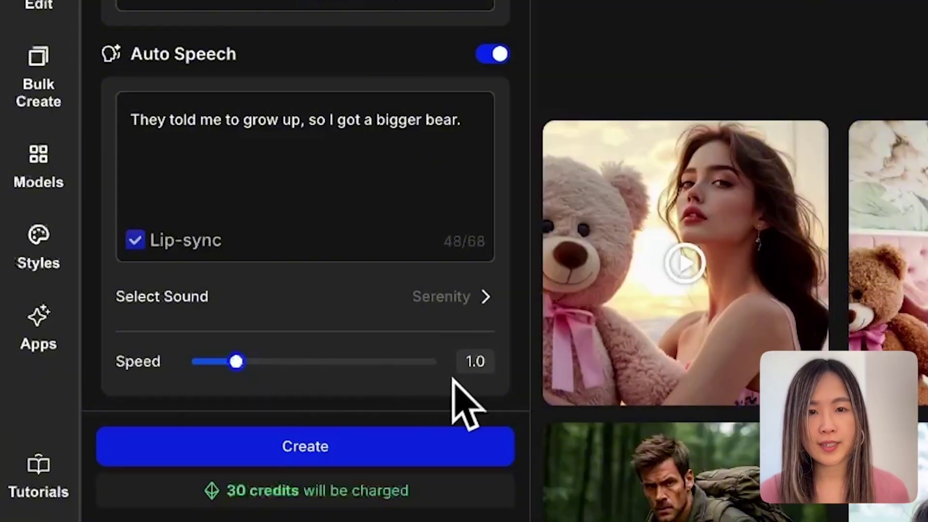
left_click(340, 442)
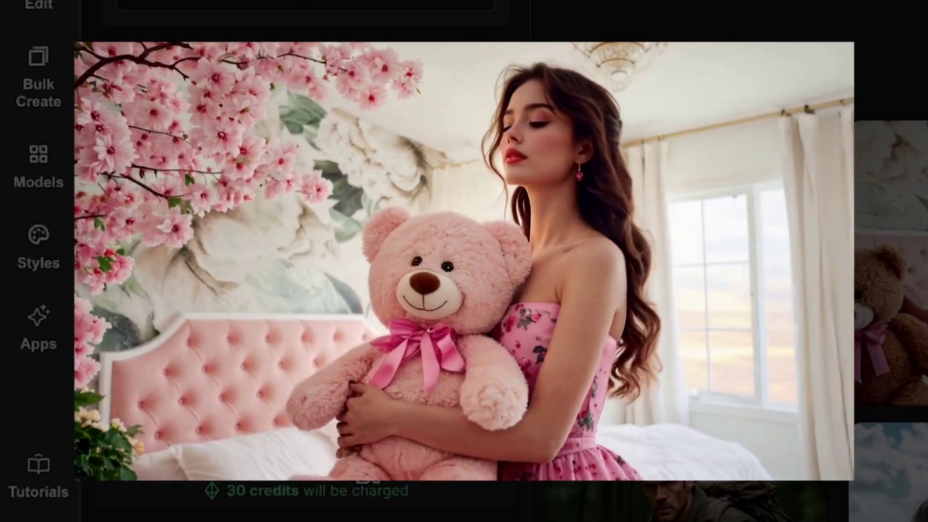